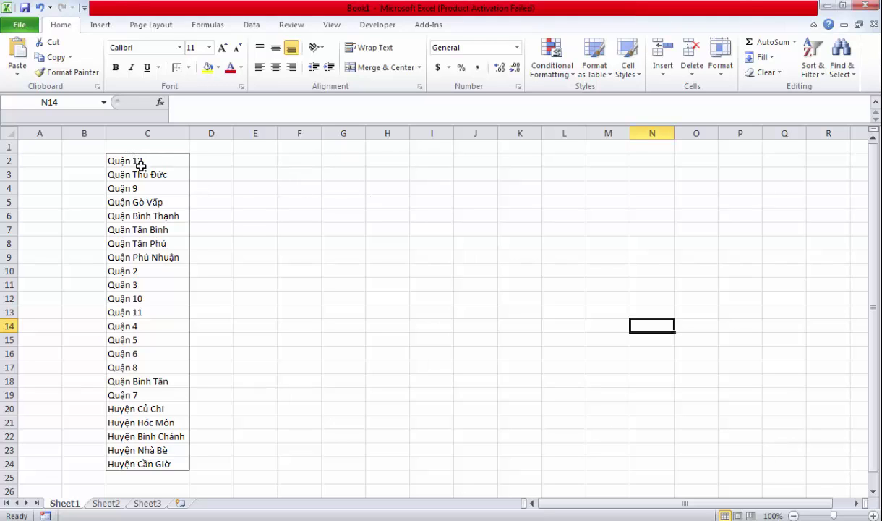
# - Select the district list in column C, from C24 up to C2
pyautogui.click(135, 463)
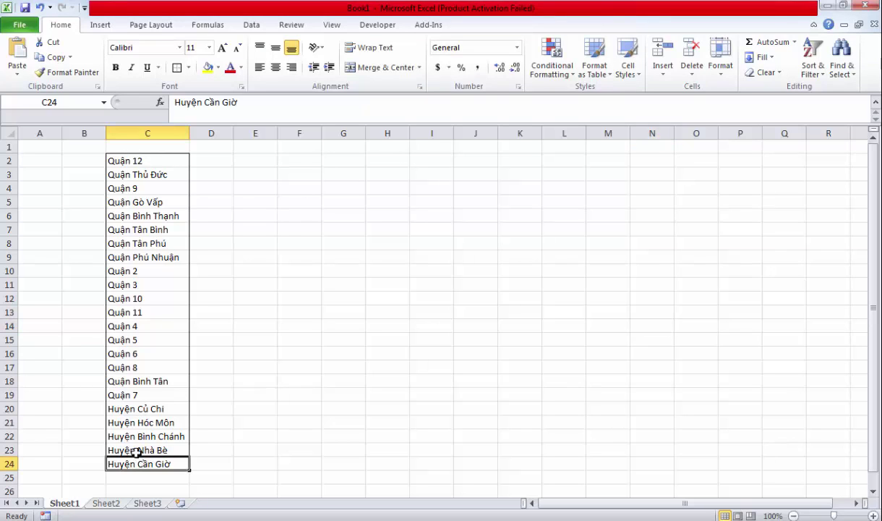
pyautogui.moveTo(136, 452); pyautogui.dragTo(138, 161)
pyautogui.click(415, 228)
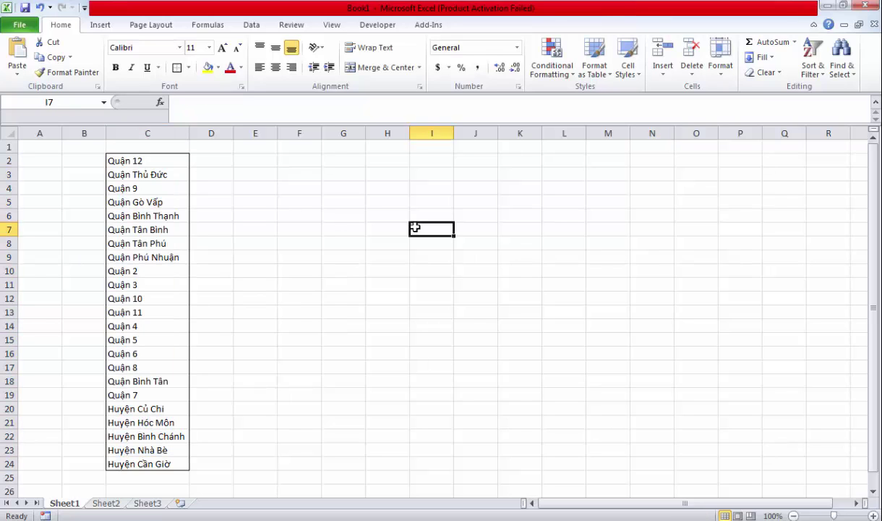
# - Enter trial entries 'quận 12' in I3 and 'quận thủ đức' in I4
pyautogui.click(437, 174)
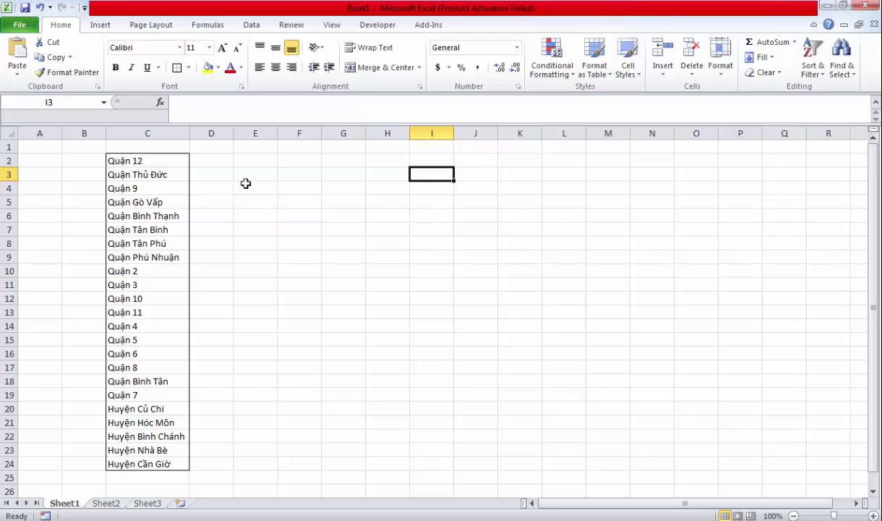
pyautogui.write('quân')
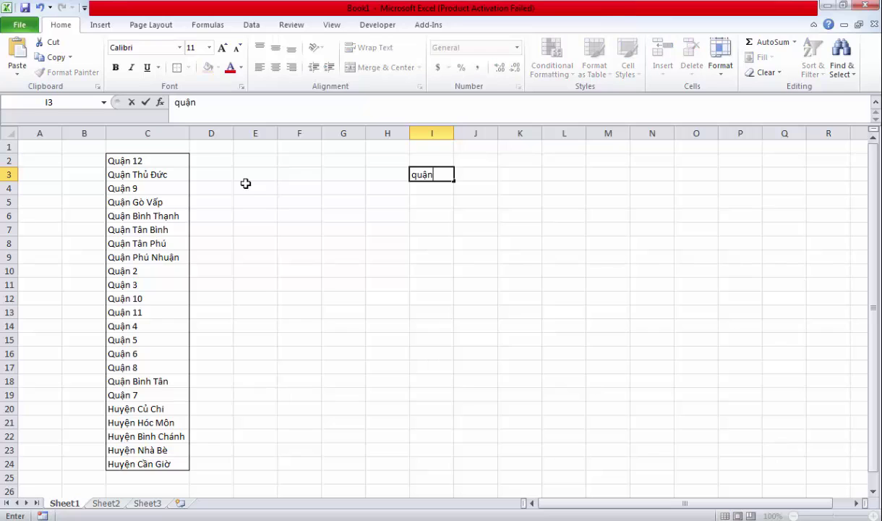
pyautogui.write('2')
pyautogui.press('Return')
pyautogui.write('q')
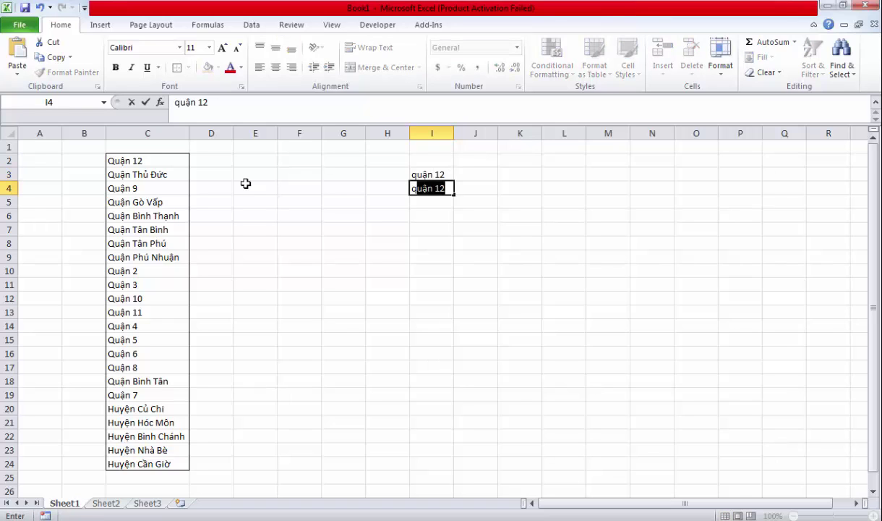
pyautogui.write('uaận')
pyautogui.write('t')
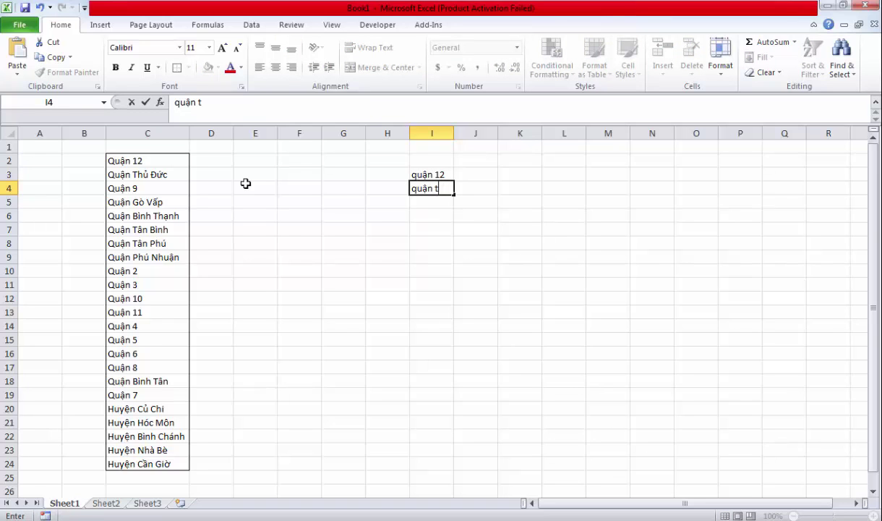
pyautogui.write('hủ ducws')
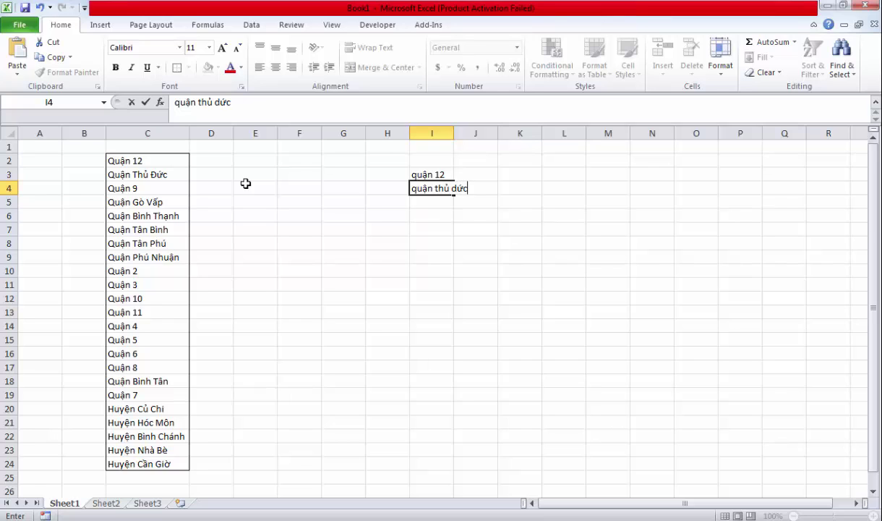
pyautogui.press('Return')
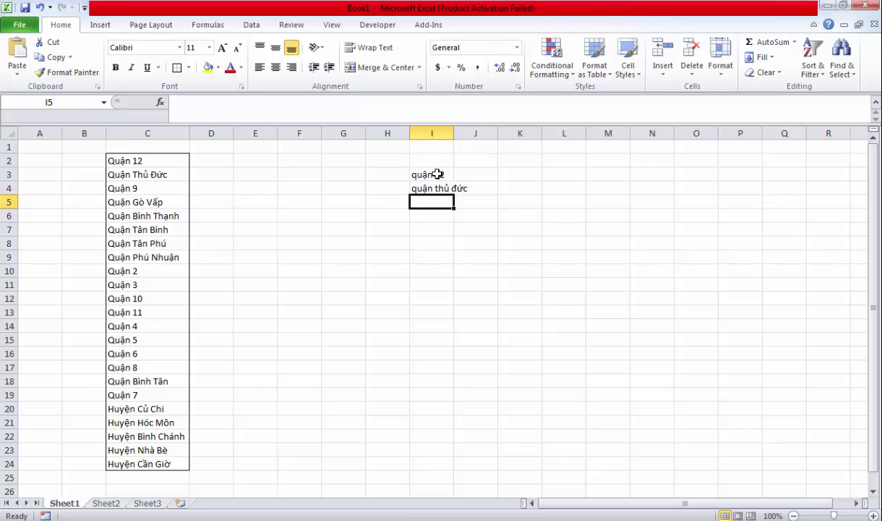
pyautogui.click(513, 175)
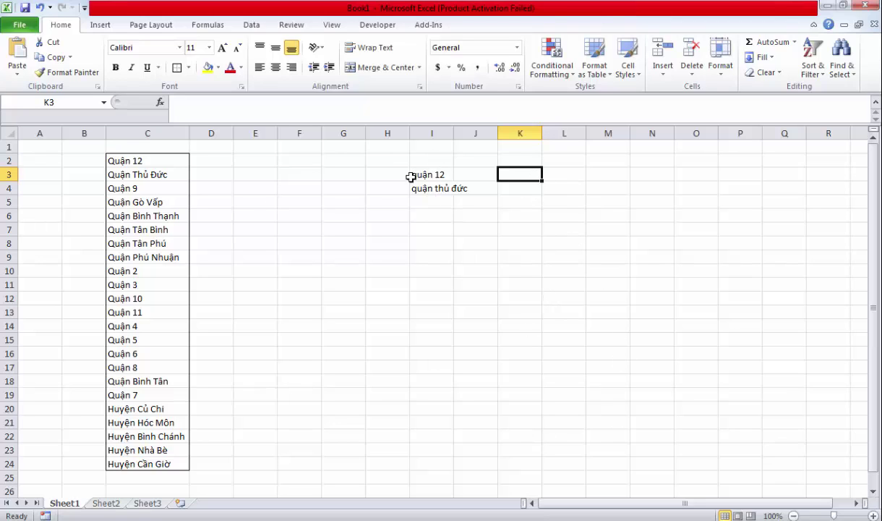
# - Clear the trial entries by deleting the range G2:N8
pyautogui.click(343, 157)
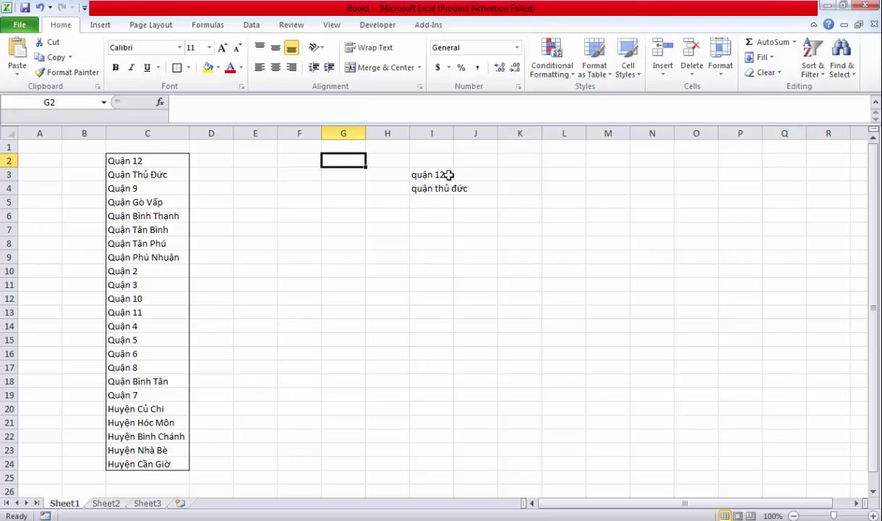
pyautogui.keyDown('shift'); pyautogui.click(632, 237); pyautogui.keyUp('shift')
pyautogui.press('Delete')
pyautogui.click(333, 199)
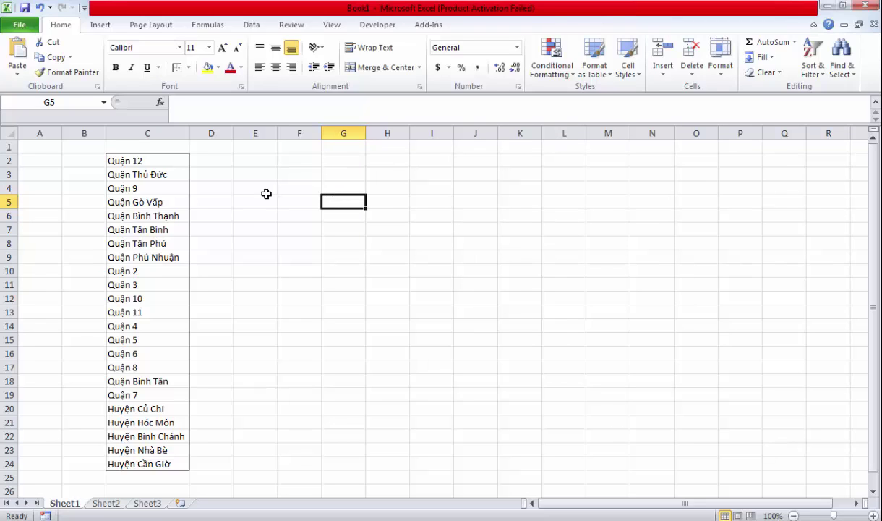
# - Reselect the district list C2:C24, then mark G3 down to G20
pyautogui.moveTo(142, 161); pyautogui.dragTo(144, 460)
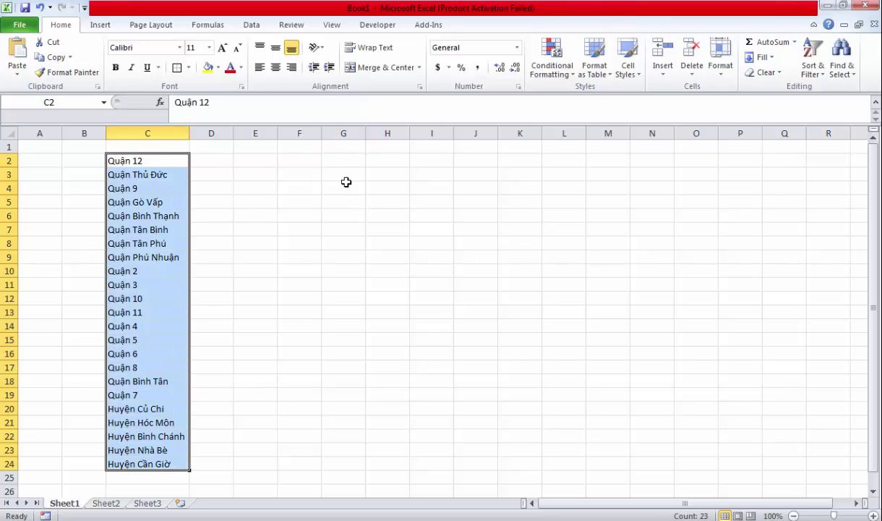
pyautogui.click(345, 180)
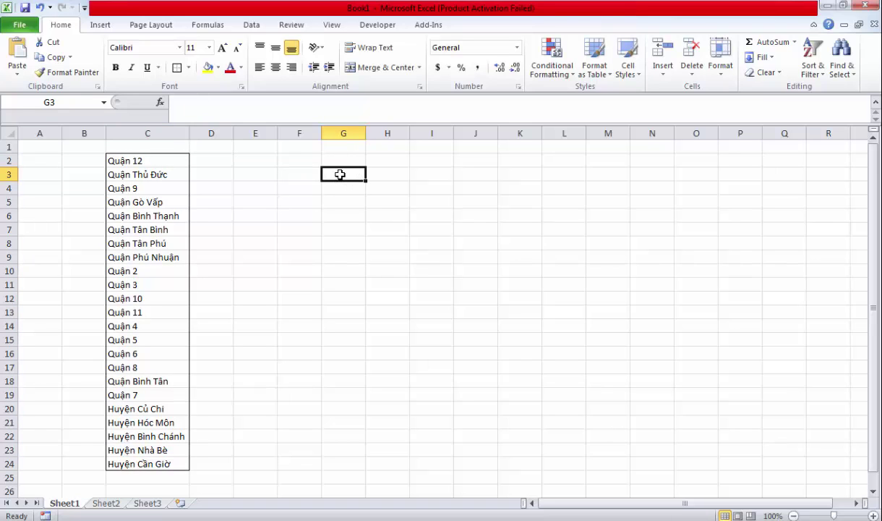
pyautogui.click(418, 187)
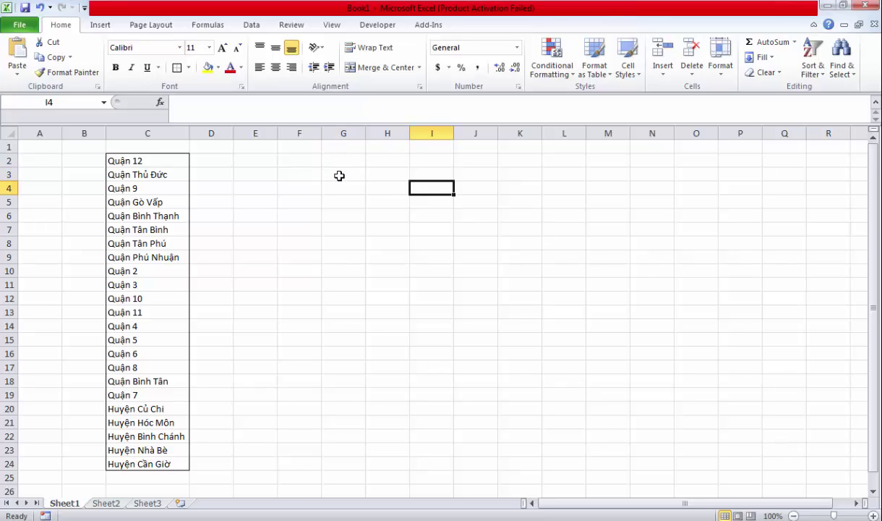
pyautogui.click(339, 176)
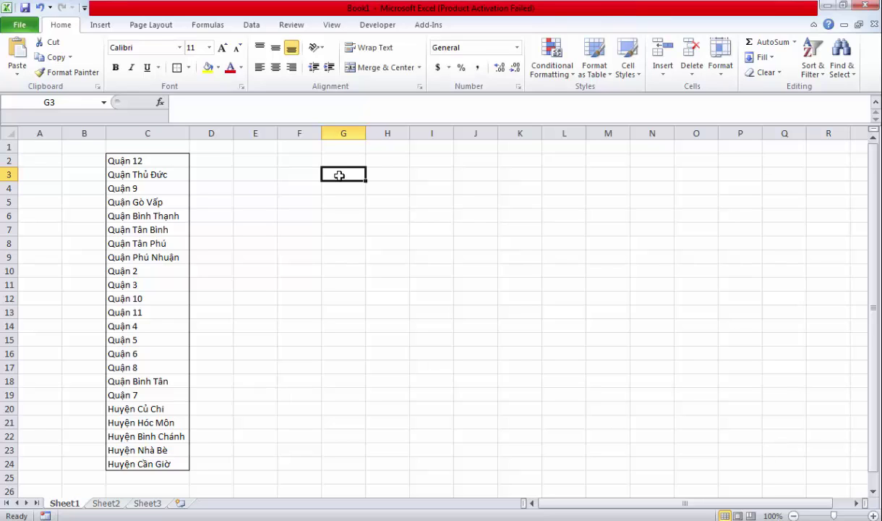
pyautogui.moveTo(339, 176)
pyautogui.mouseDown()
pyautogui.moveTo(747, 175)
pyautogui.moveTo(350, 412)
pyautogui.mouseUp()
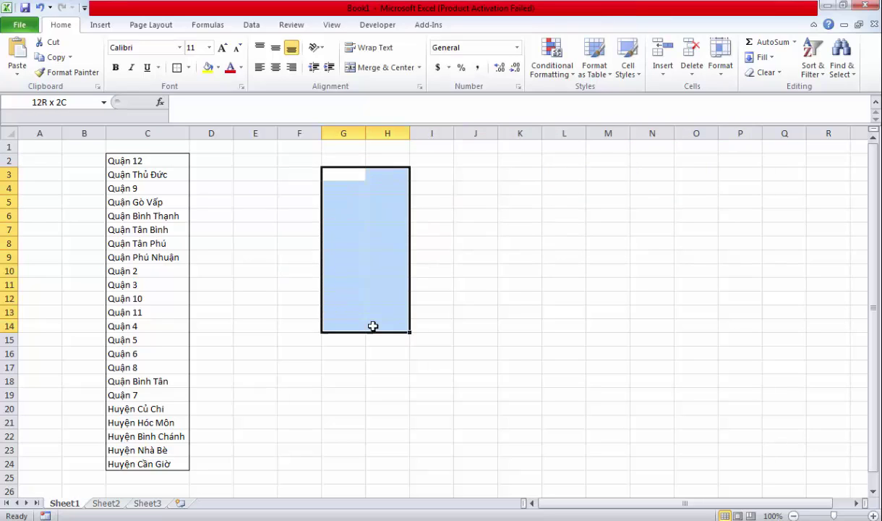
pyautogui.moveTo(350, 411); pyautogui.dragTo(350, 411)
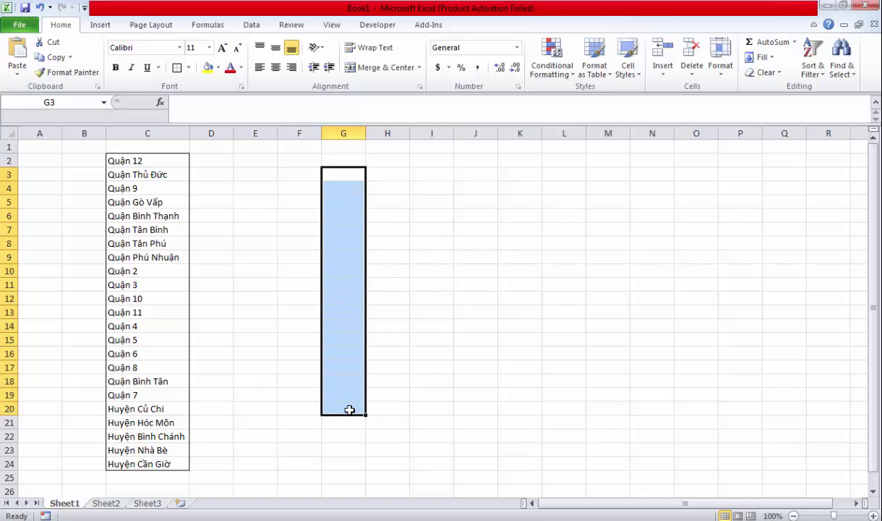
# - Select H3 through O3 as the range for the drop-down lists
pyautogui.click(392, 177)
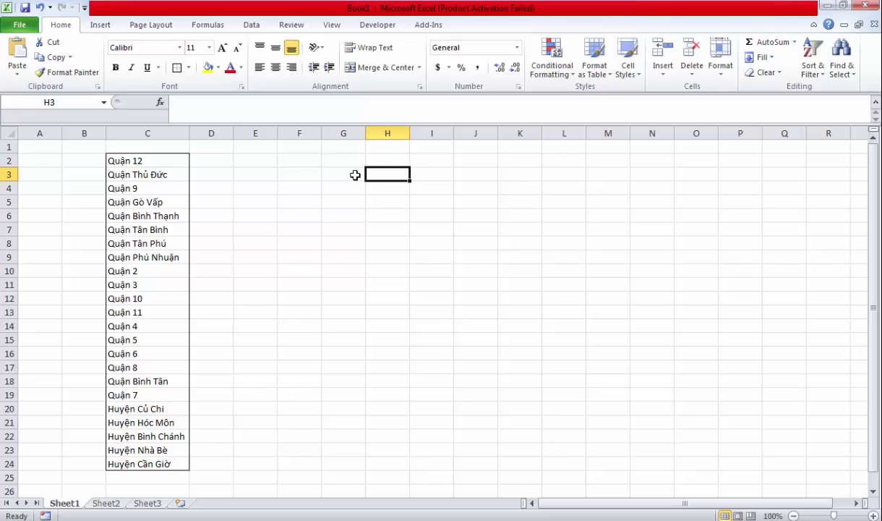
pyautogui.moveTo(410, 179); pyautogui.dragTo(410, 454)
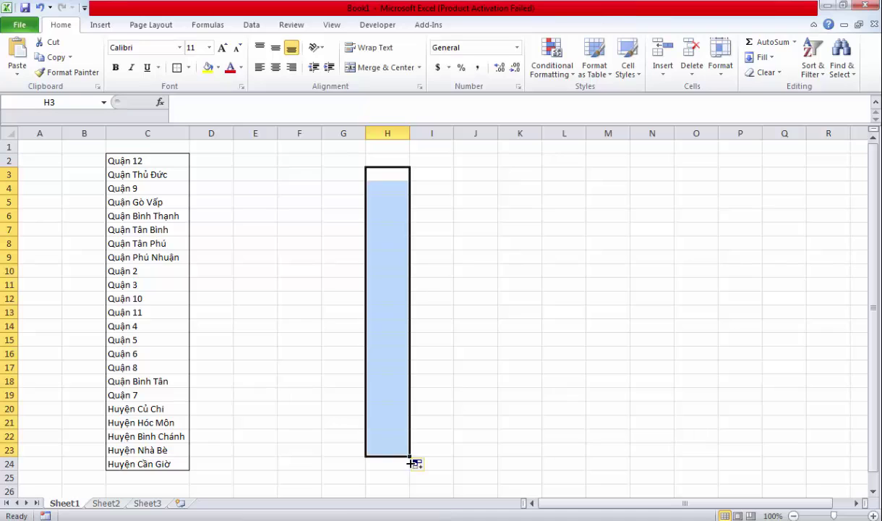
pyautogui.click(380, 174)
pyautogui.moveTo(410, 180); pyautogui.dragTo(677, 186)
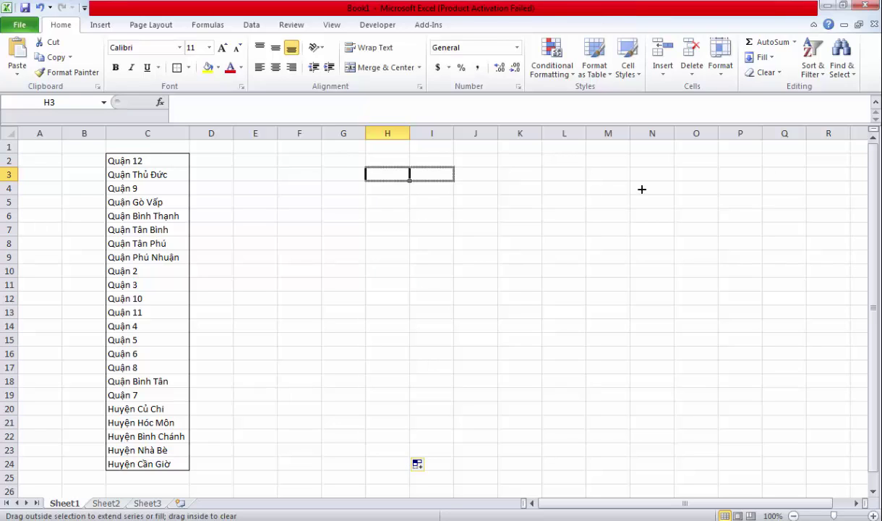
pyautogui.click(544, 215)
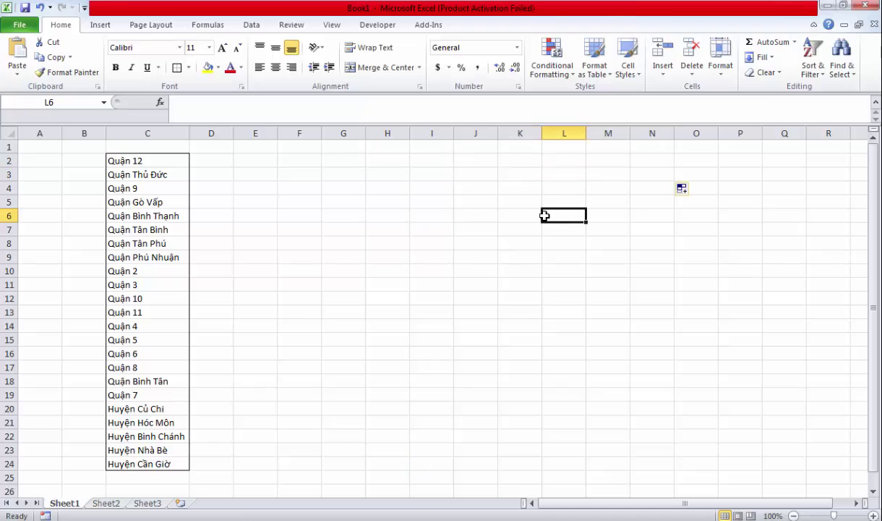
pyautogui.click(386, 180)
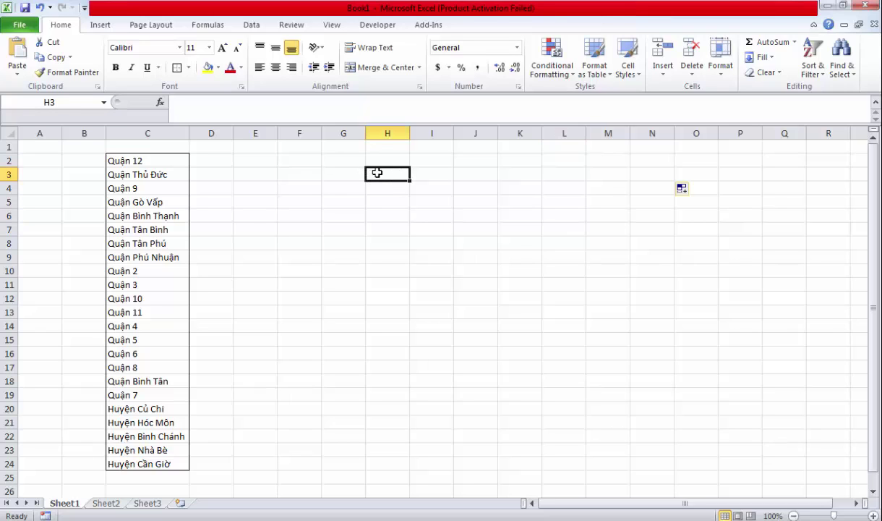
pyautogui.moveTo(390, 174); pyautogui.dragTo(687, 174)
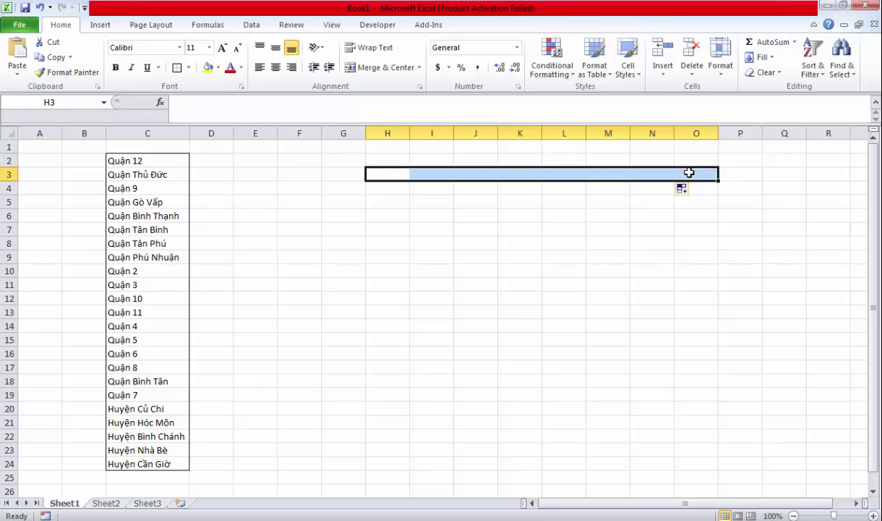
# - Set H3:O3 Data Validation to List with source =$C$2:$C$24
pyautogui.click(251, 26)
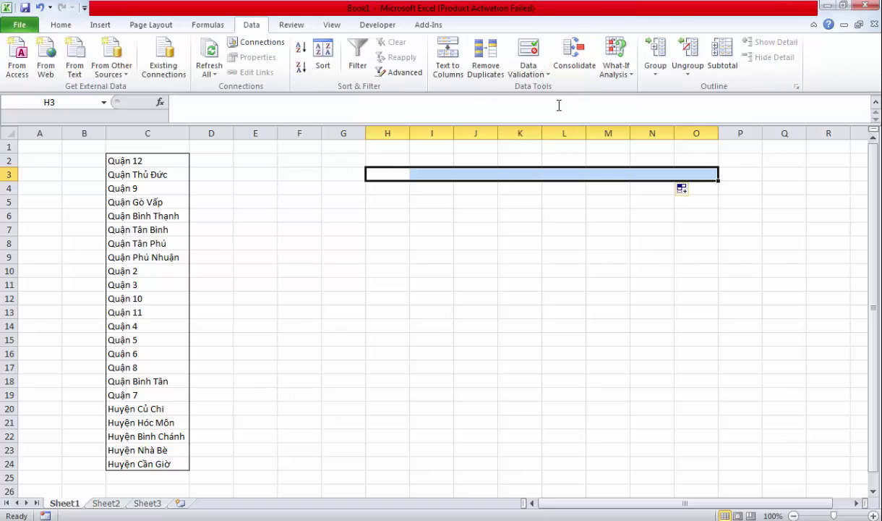
pyautogui.click(530, 61)
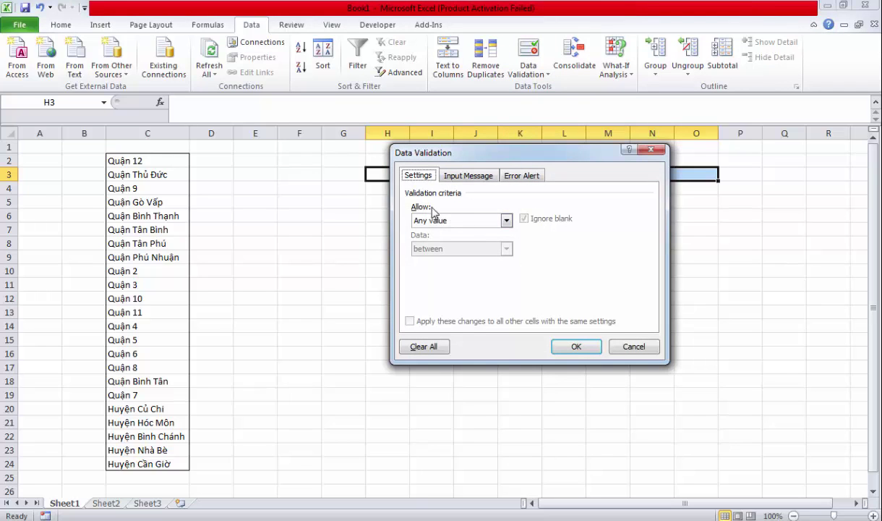
pyautogui.click(508, 223)
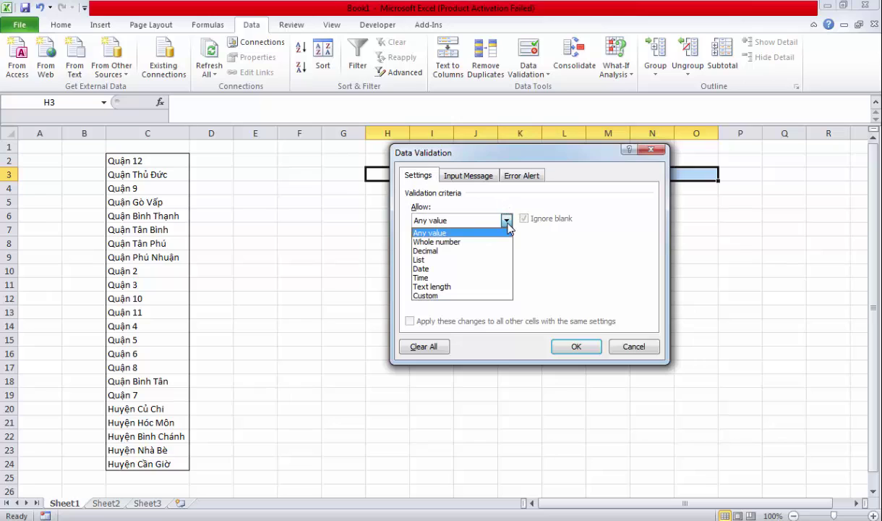
pyautogui.click(442, 260)
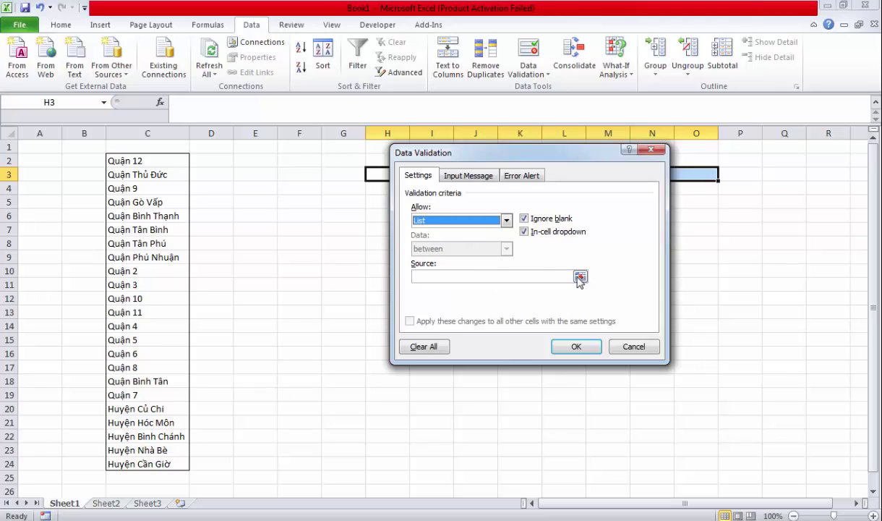
pyautogui.click(581, 278)
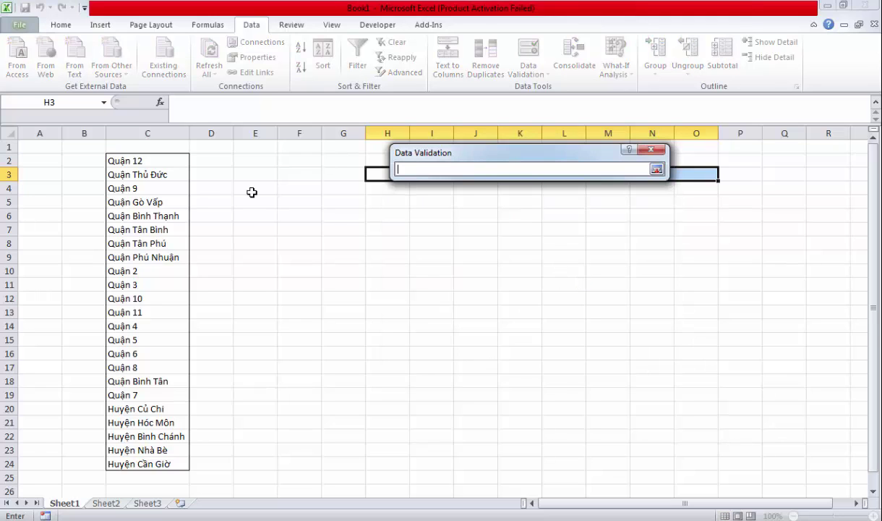
pyautogui.moveTo(151, 160); pyautogui.dragTo(153, 463)
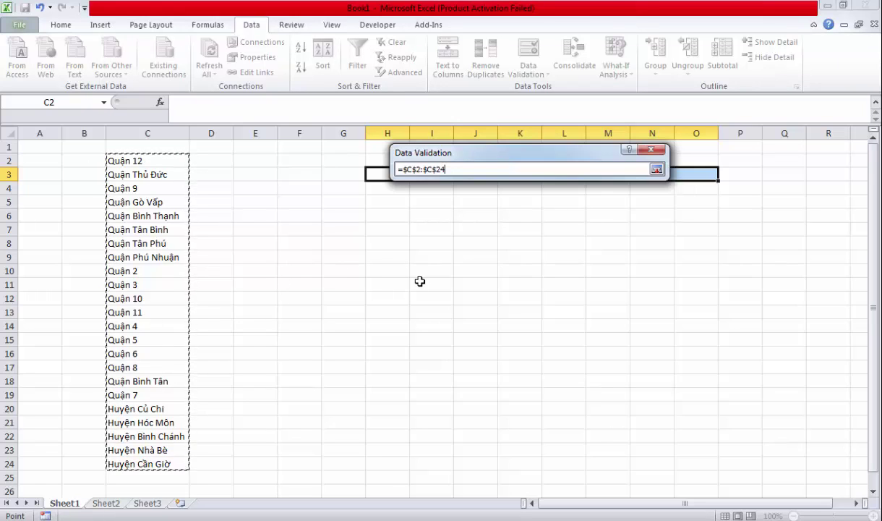
pyautogui.click(657, 169)
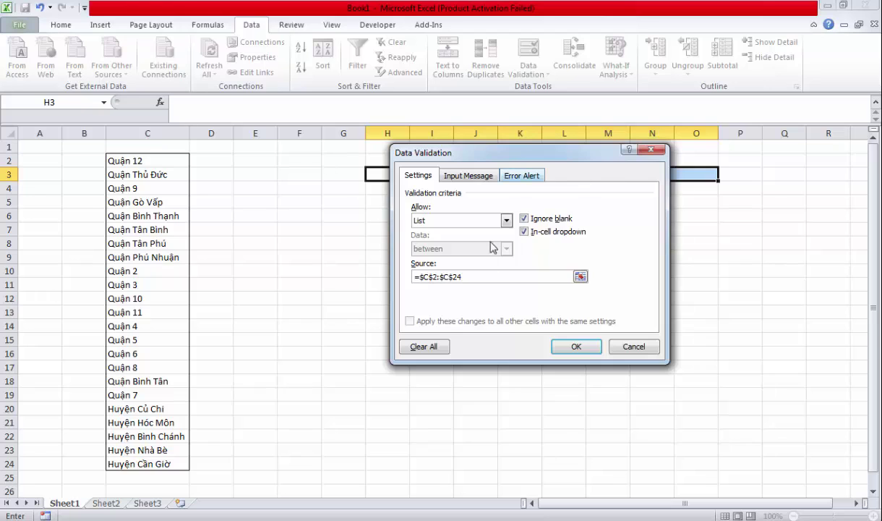
# - Add input message 'ghi chú:' / 'chọn từ danh sách xổ xuống.' and apply the validation with OK
pyautogui.click(470, 176)
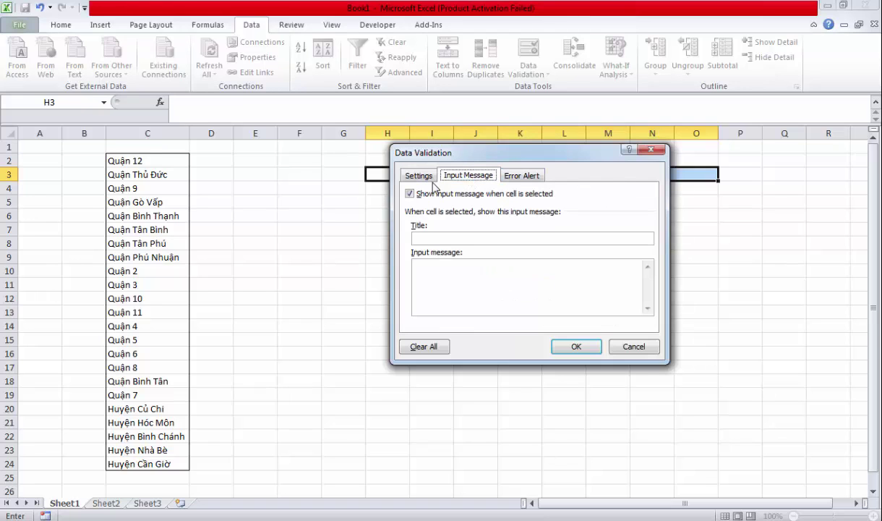
pyautogui.click(406, 178)
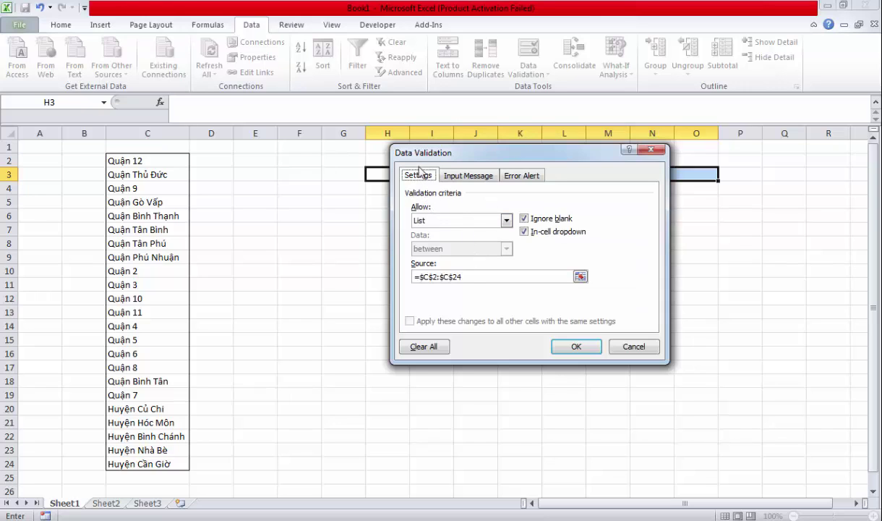
pyautogui.click(467, 177)
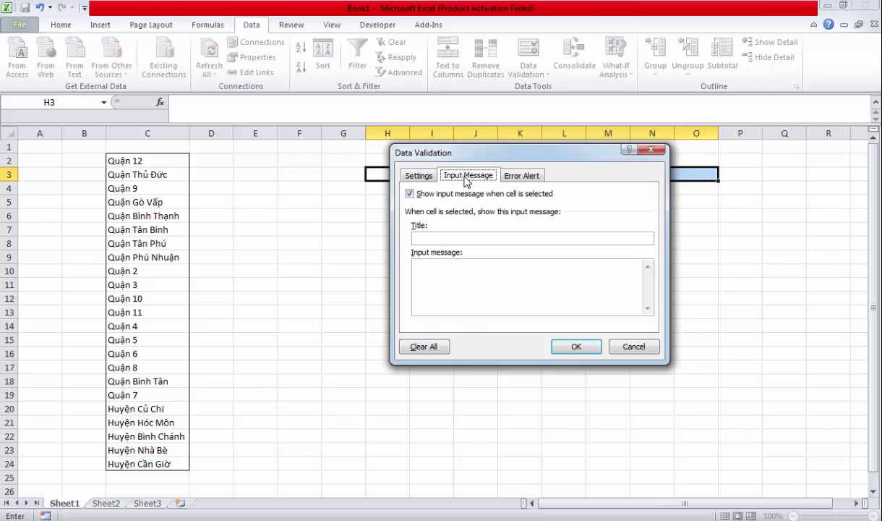
pyautogui.click(450, 284)
pyautogui.write('chọn tu')
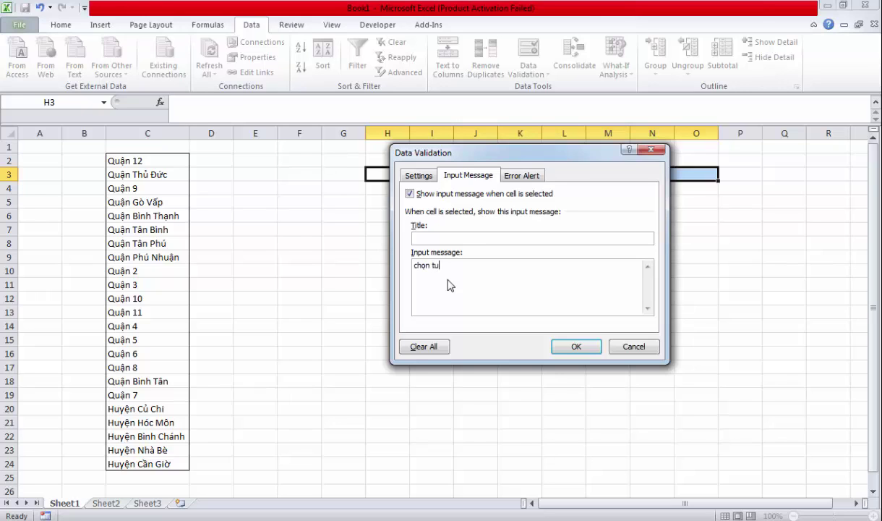
pyautogui.write('ừ danh sách ')
pyautogui.write('xổ xuống.')
pyautogui.write('ghi chú:')
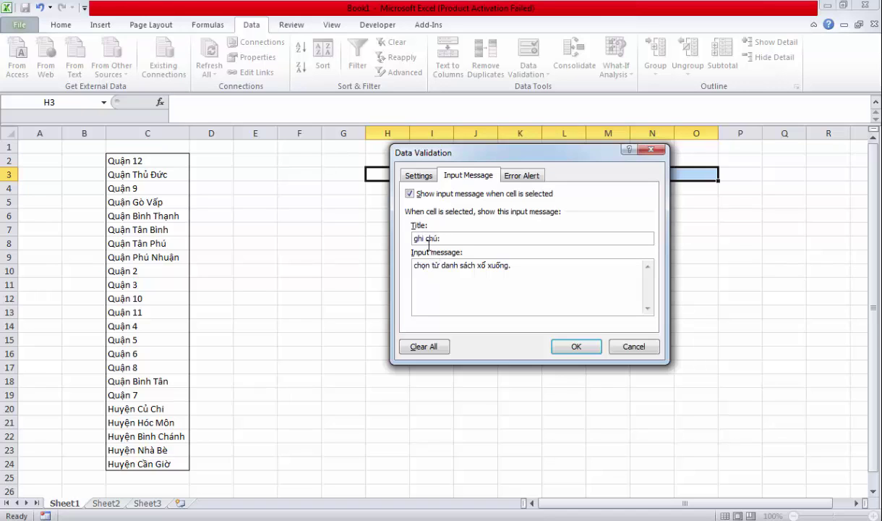
pyautogui.click(417, 178)
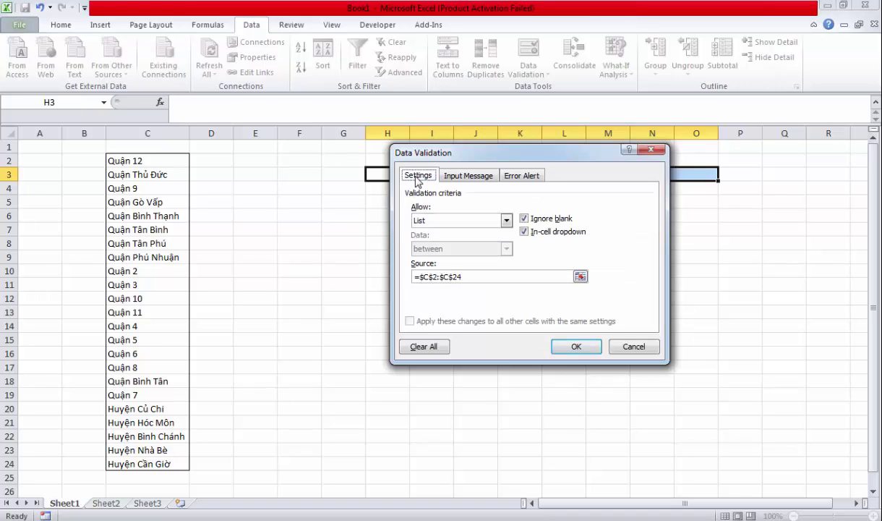
pyautogui.click(444, 175)
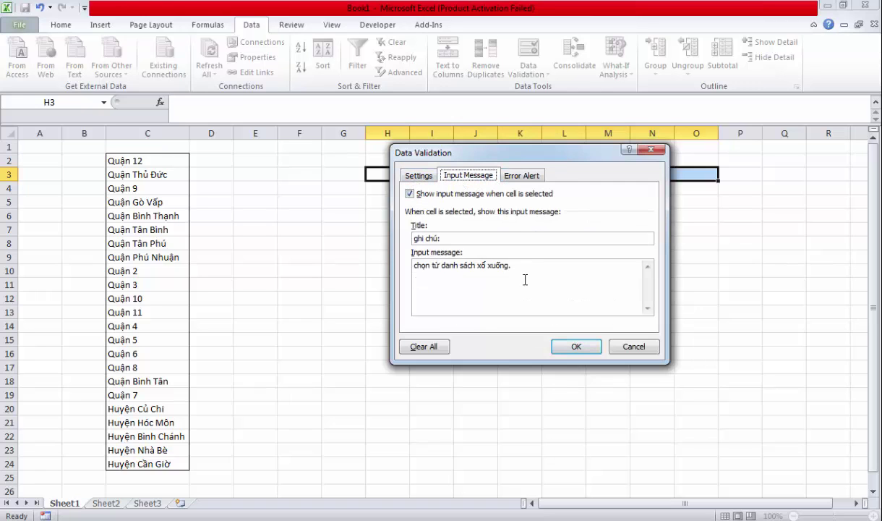
pyautogui.click(575, 348)
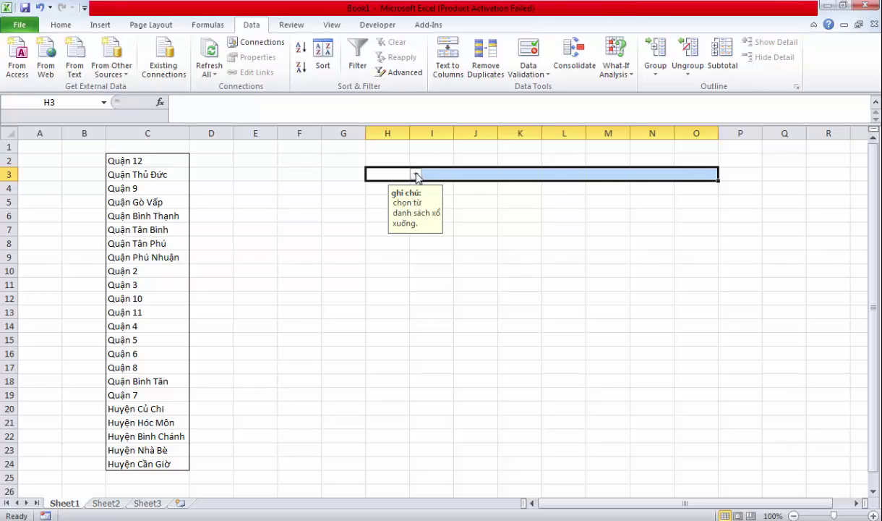
# - Pick Quận Thủ Đức in H3 and Quận Gò Vấp in I3 from their drop-downs
pyautogui.click(416, 176)
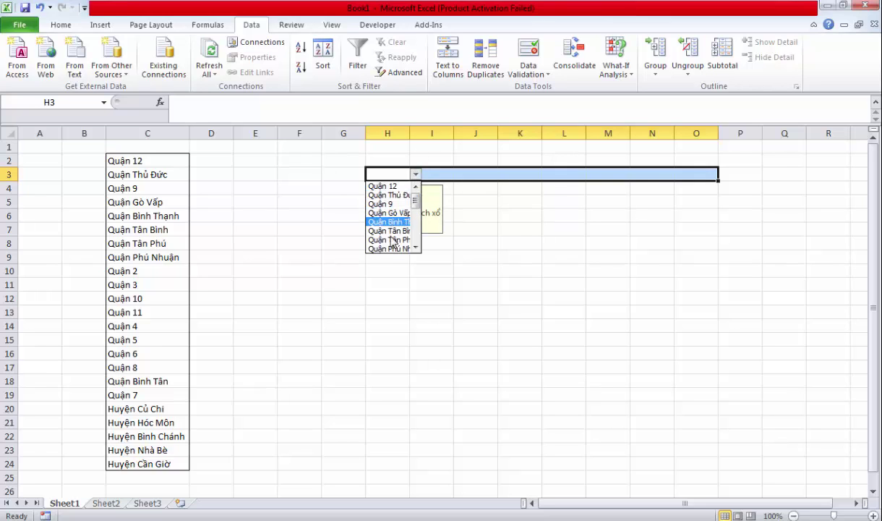
pyautogui.moveTo(416, 202); pyautogui.dragTo(416, 245)
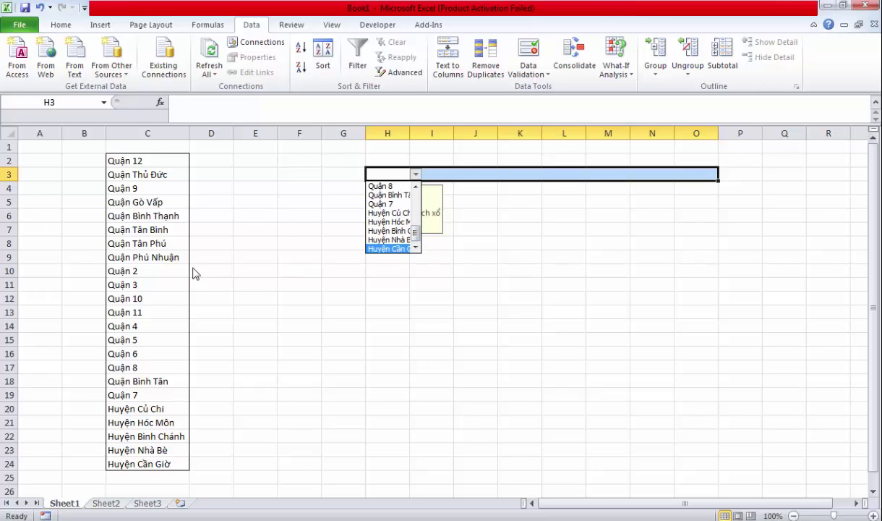
pyautogui.scroll(2, 420, 207)
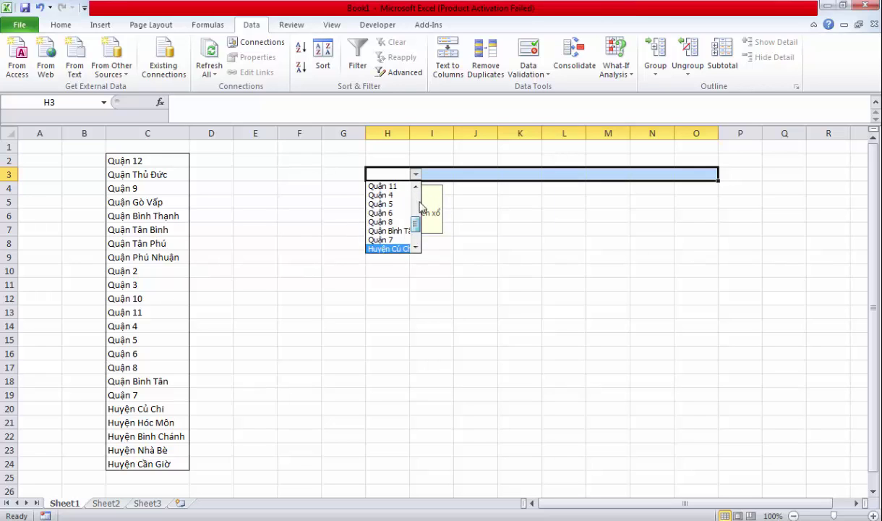
pyautogui.scroll(4, 420, 207)
pyautogui.click(394, 194)
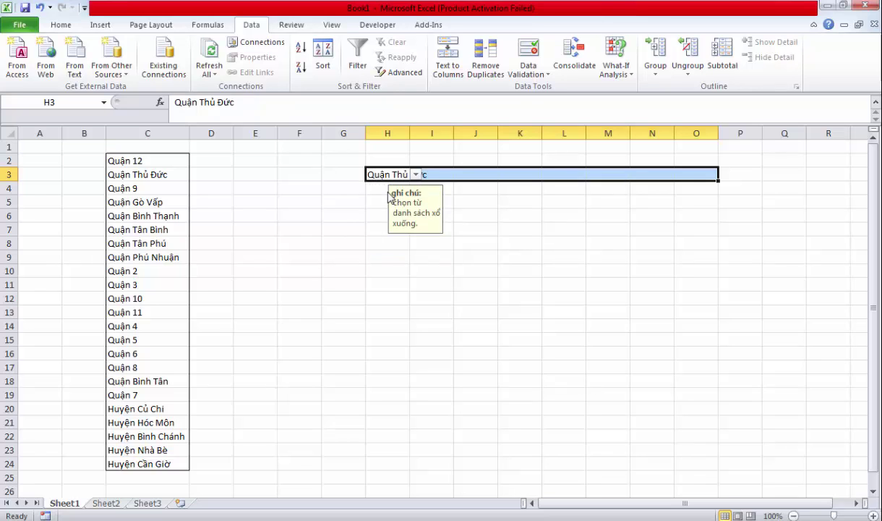
pyautogui.click(440, 175)
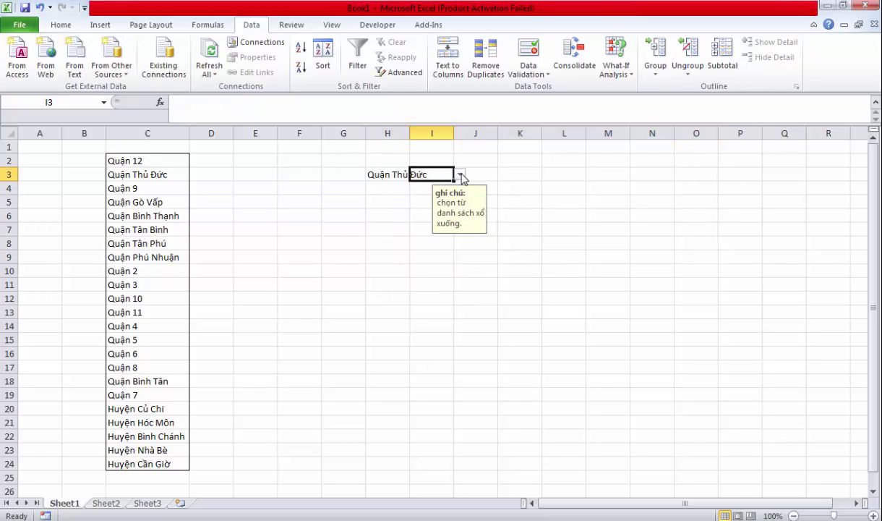
pyautogui.click(460, 175)
pyautogui.click(434, 213)
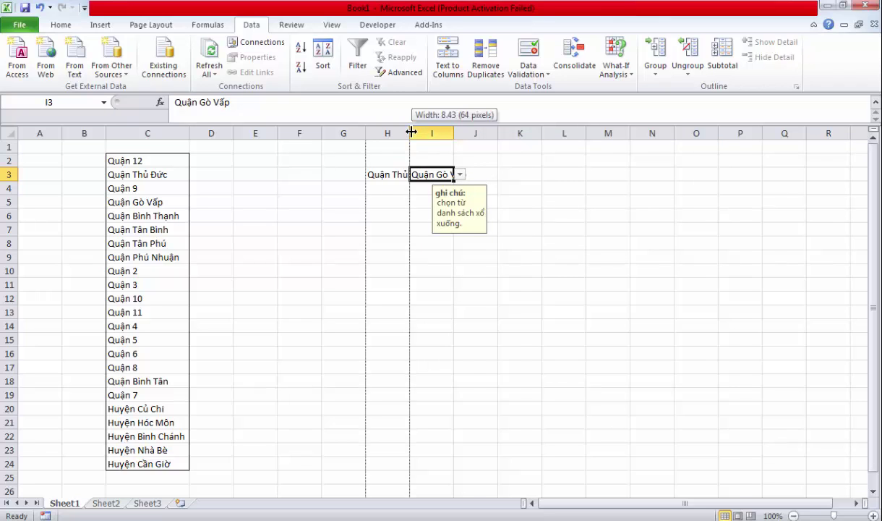
# - Widen columns H and I, then pick Quận Tân Bình in K3 and Quận 9 in M3
pyautogui.moveTo(411, 132); pyautogui.dragTo(490, 132)
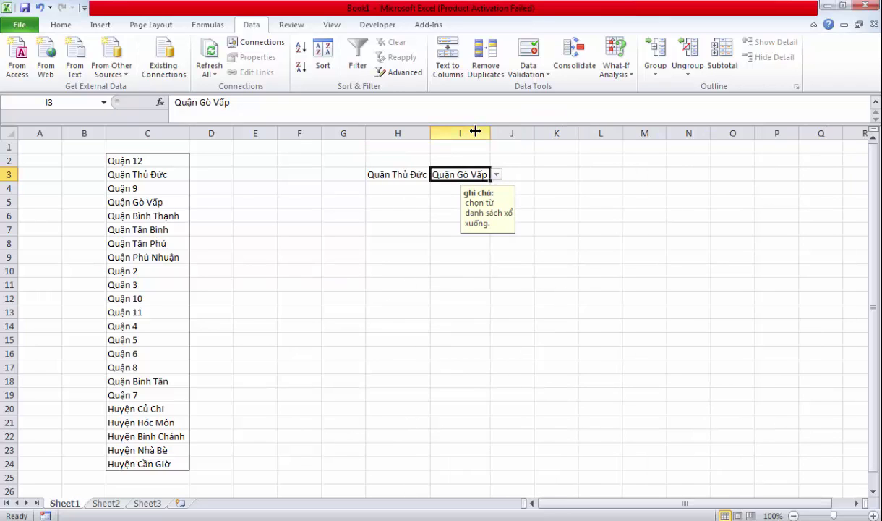
pyautogui.click(561, 176)
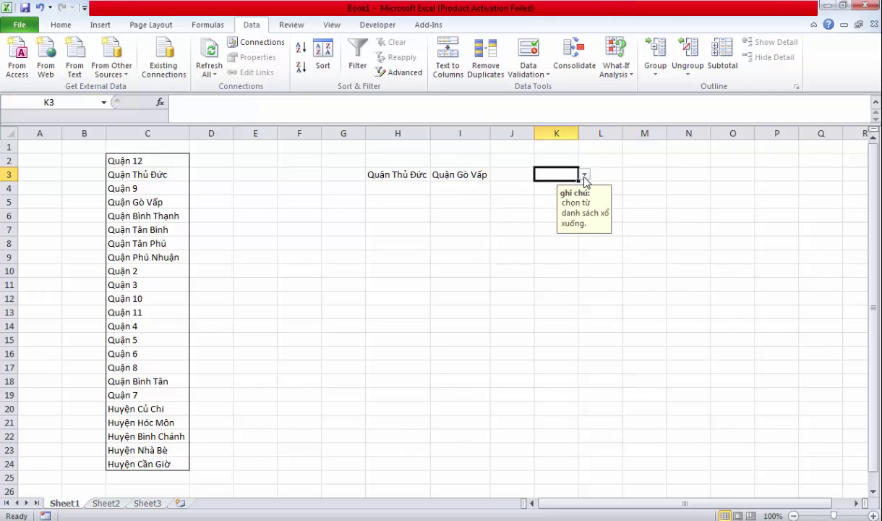
pyautogui.click(584, 174)
pyautogui.click(559, 230)
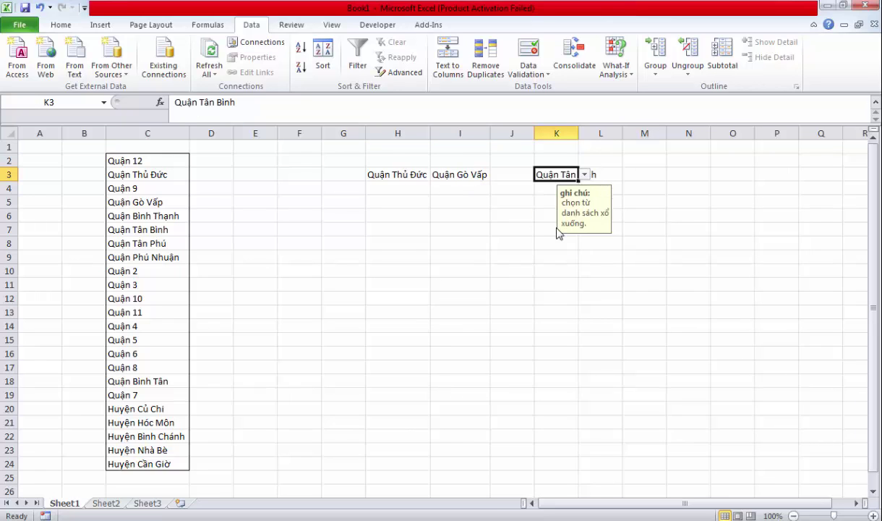
pyautogui.click(633, 177)
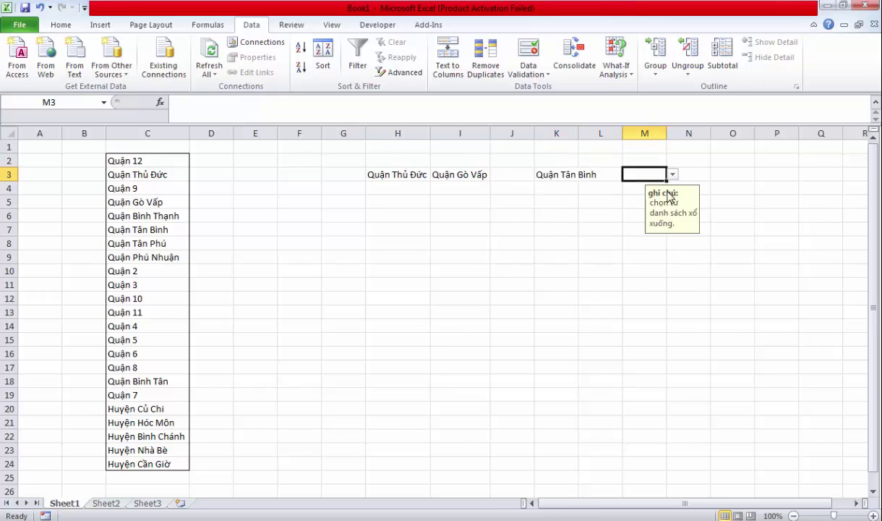
pyautogui.click(672, 176)
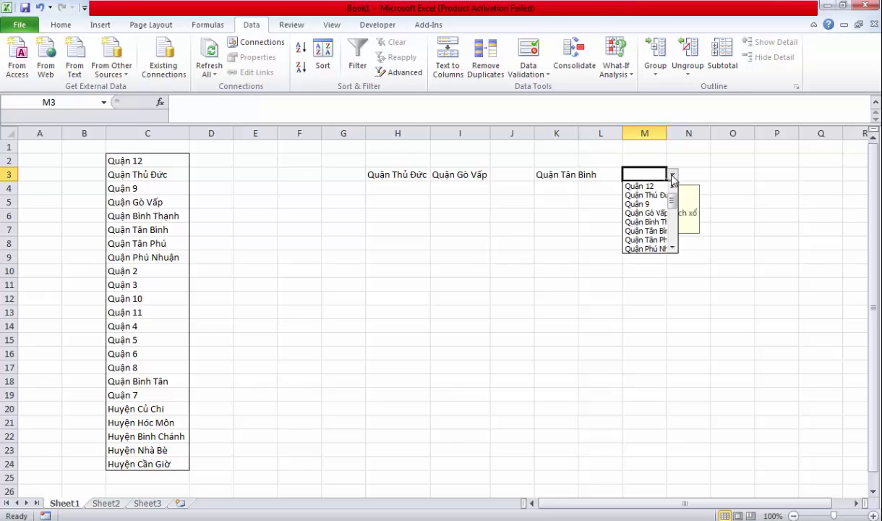
pyautogui.click(638, 205)
pyautogui.click(541, 207)
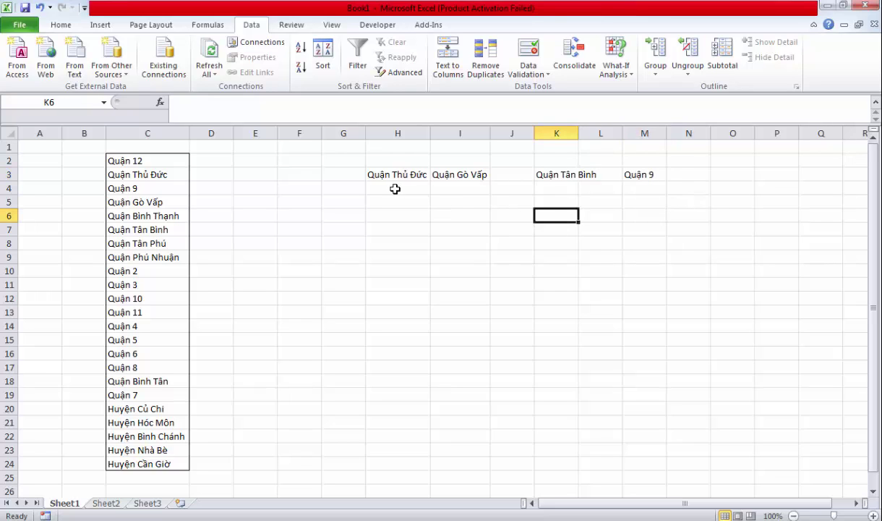
# - Select H3:M3, then select H5 down to H23
pyautogui.moveTo(383, 177); pyautogui.dragTo(661, 175)
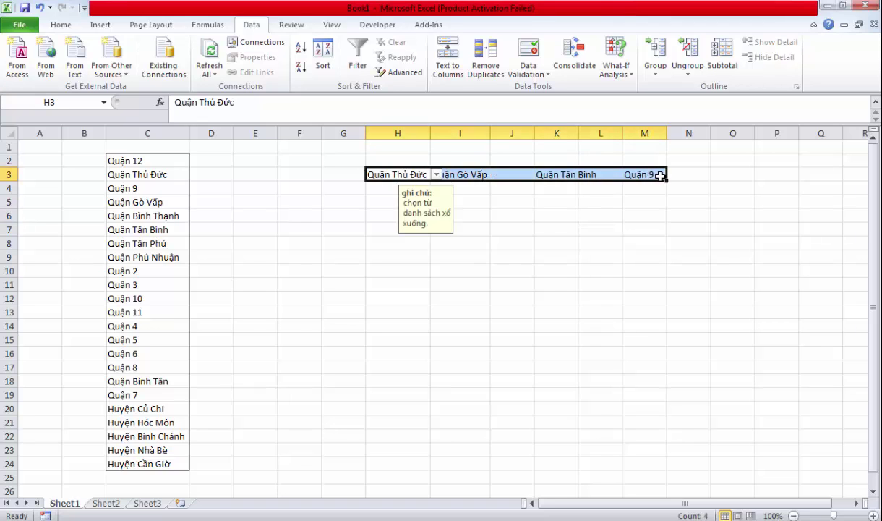
pyautogui.click(379, 202)
pyautogui.moveTo(379, 202); pyautogui.dragTo(392, 430)
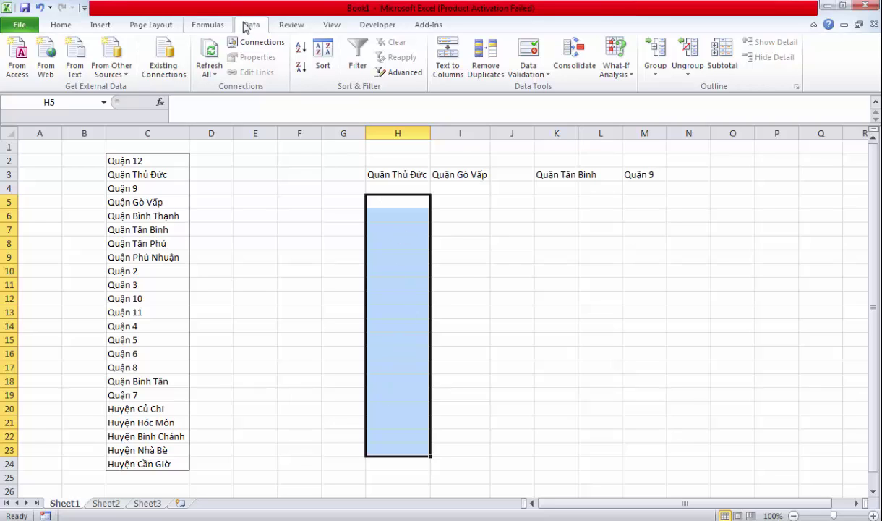
# - Set H5:H23 Data Validation to List with source =$C$2:$C$24
pyautogui.click(529, 49)
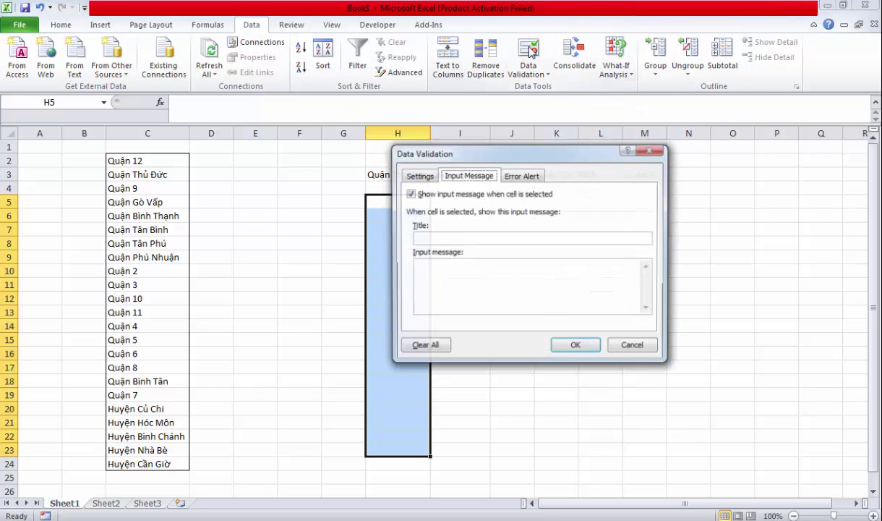
pyautogui.click(415, 177)
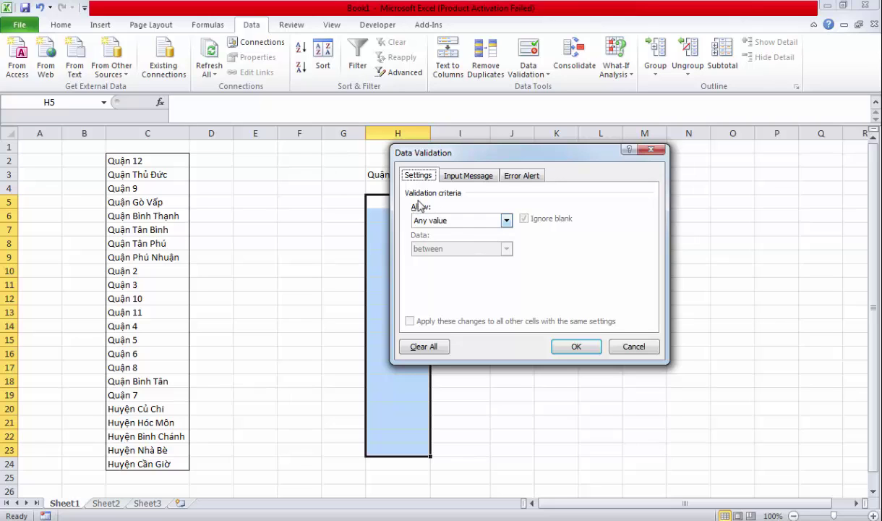
pyautogui.click(506, 220)
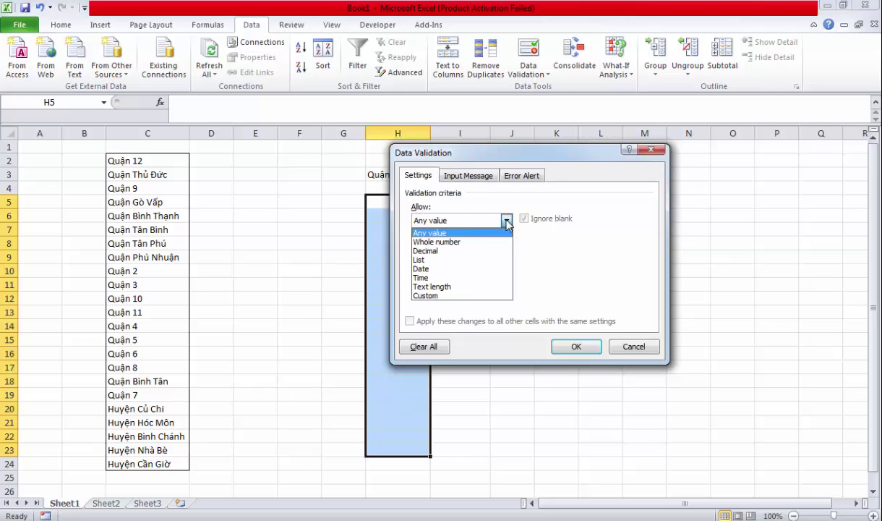
pyautogui.click(422, 259)
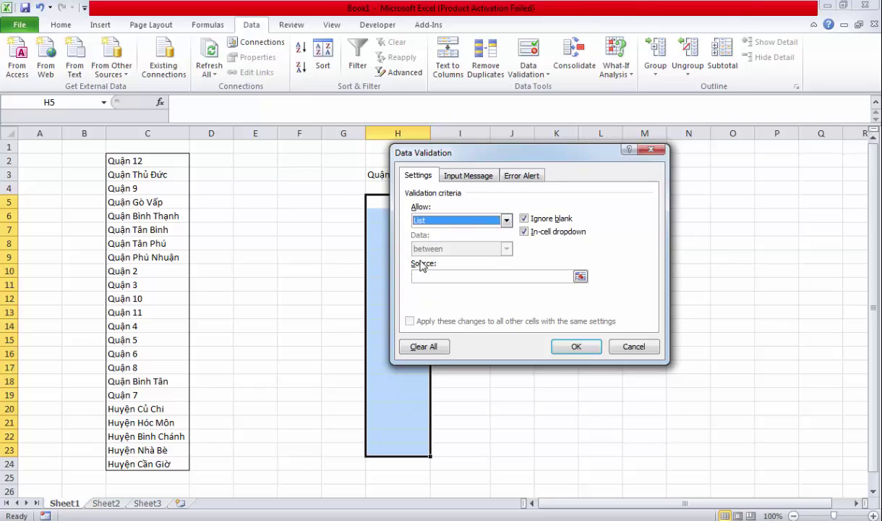
pyautogui.click(581, 277)
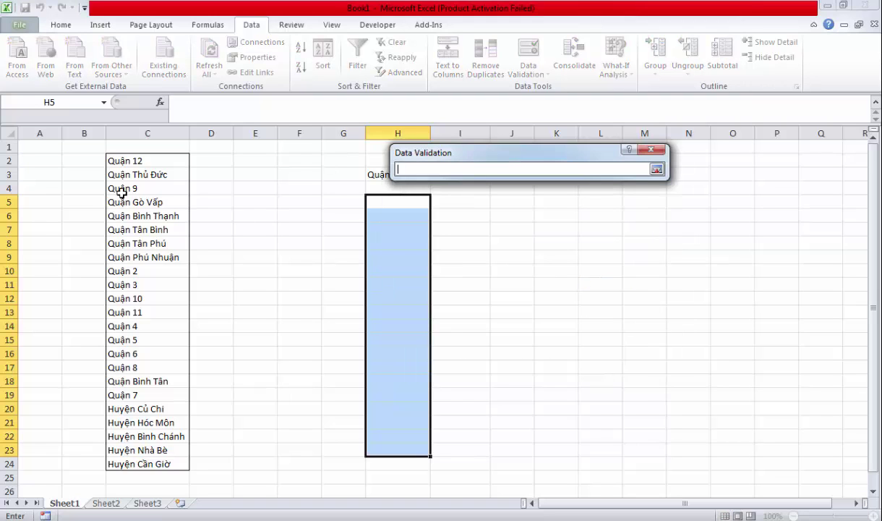
pyautogui.moveTo(129, 163); pyautogui.dragTo(154, 464)
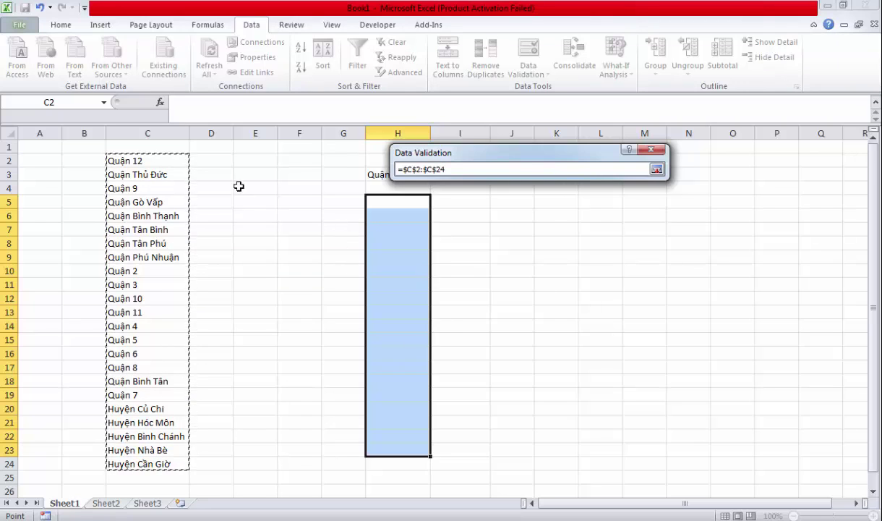
pyautogui.click(656, 169)
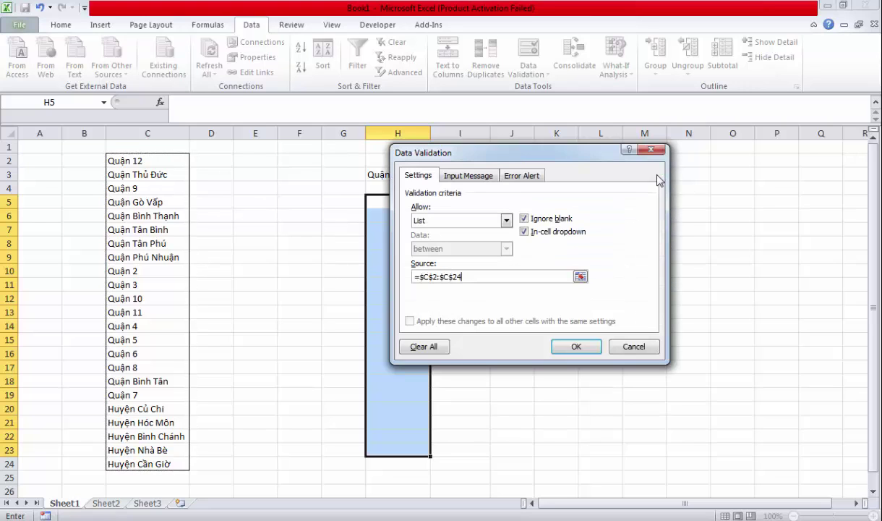
# - Enter input message title 'hướng dẫn:' and text 'chọn từ danh sách xổ xuống.' for H5:H23
pyautogui.click(469, 176)
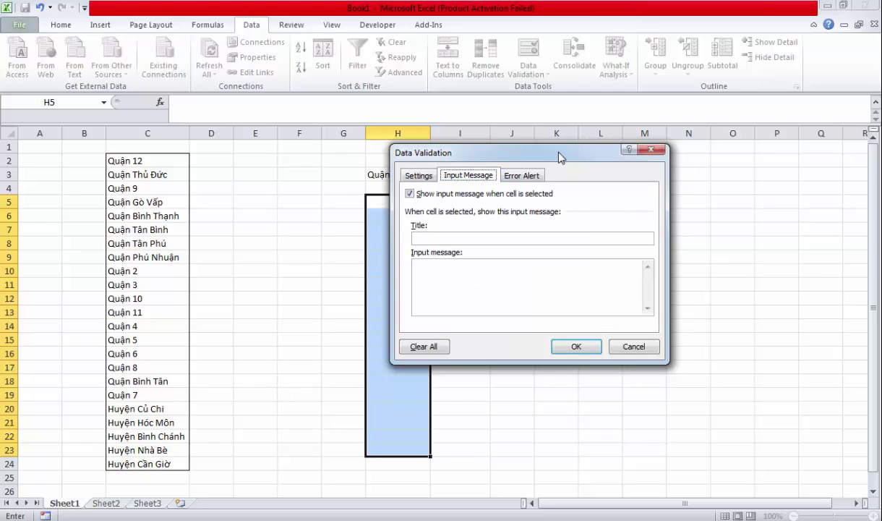
pyautogui.moveTo(551, 155); pyautogui.dragTo(673, 142)
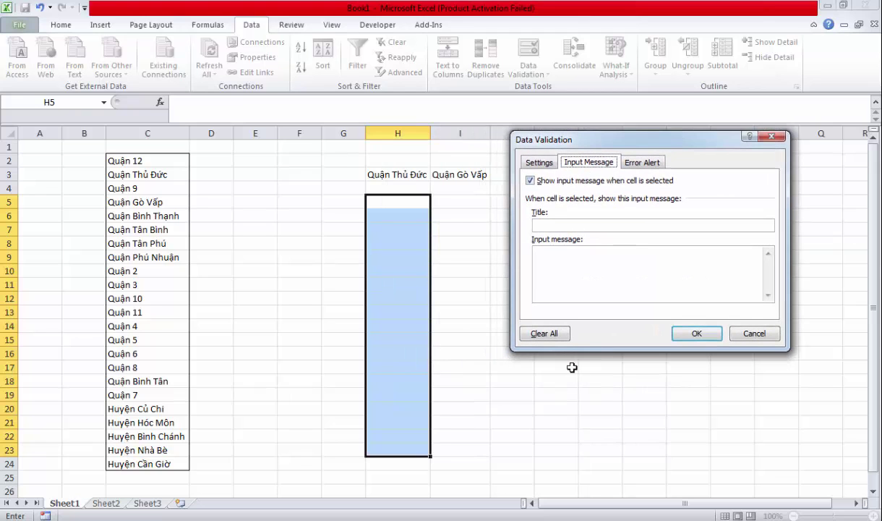
pyautogui.click(542, 272)
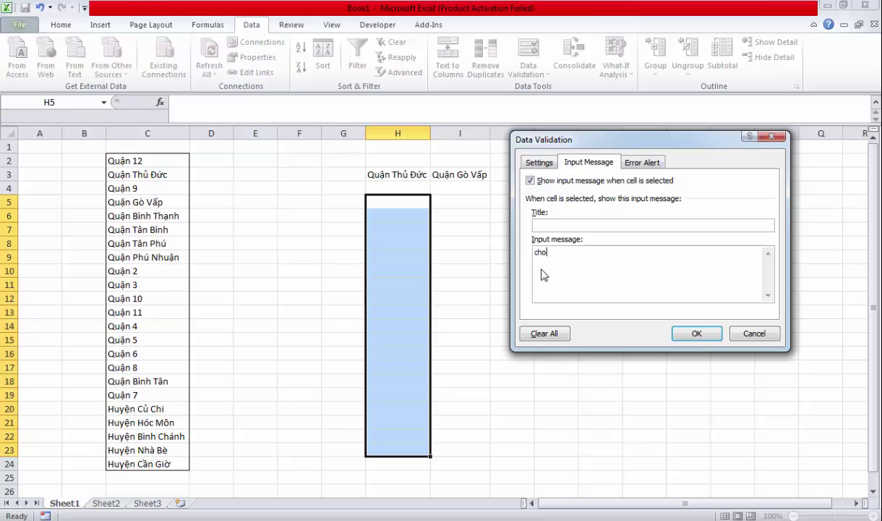
pyautogui.write('w ')
pyautogui.write('nh sách xổ xuống')
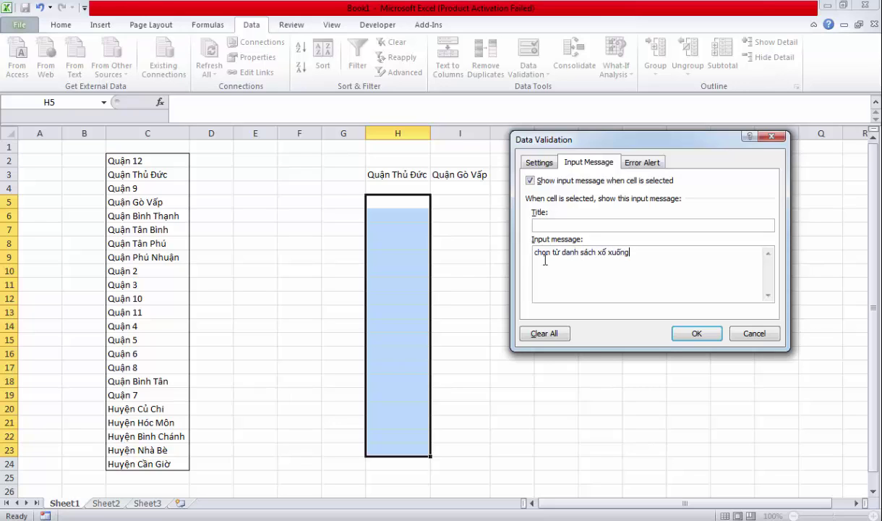
pyautogui.write('.')
pyautogui.press('BackSpace')
pyautogui.press('BackSpace')
pyautogui.press('BackSpace')
pyautogui.press('BackSpace')
pyautogui.click(649, 164)
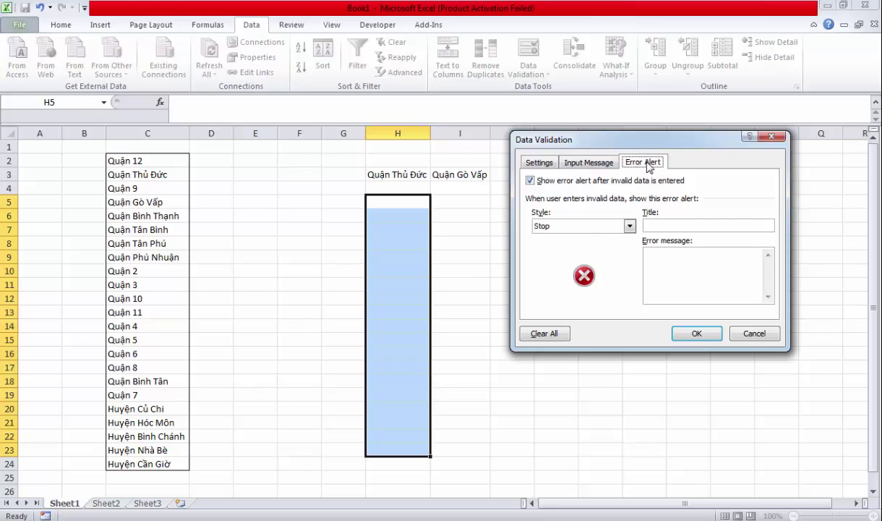
# - Set a Stop error alert titled 'lỗi' saying 'báo người làm file' and apply with OK
pyautogui.click(590, 165)
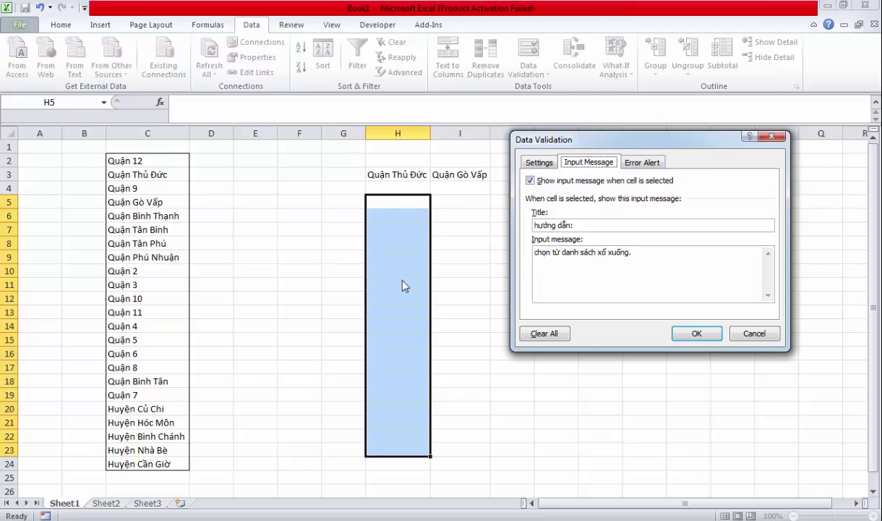
pyautogui.click(653, 164)
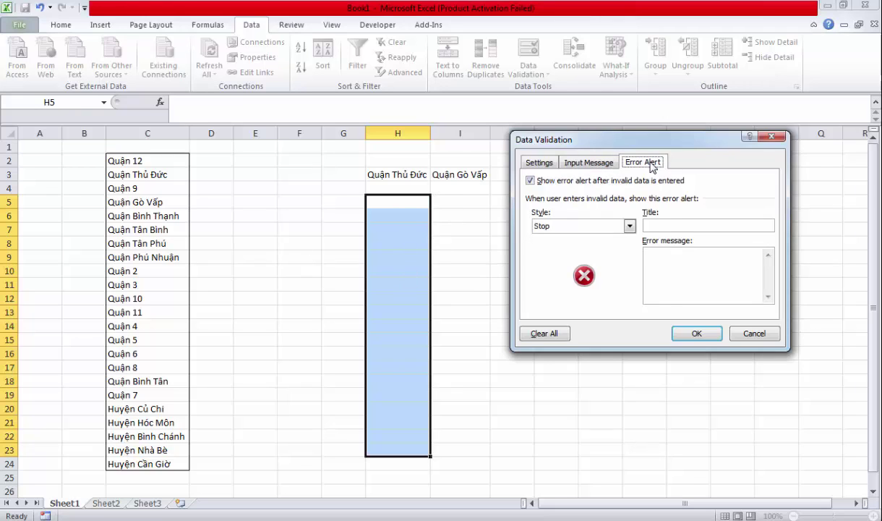
pyautogui.click(669, 273)
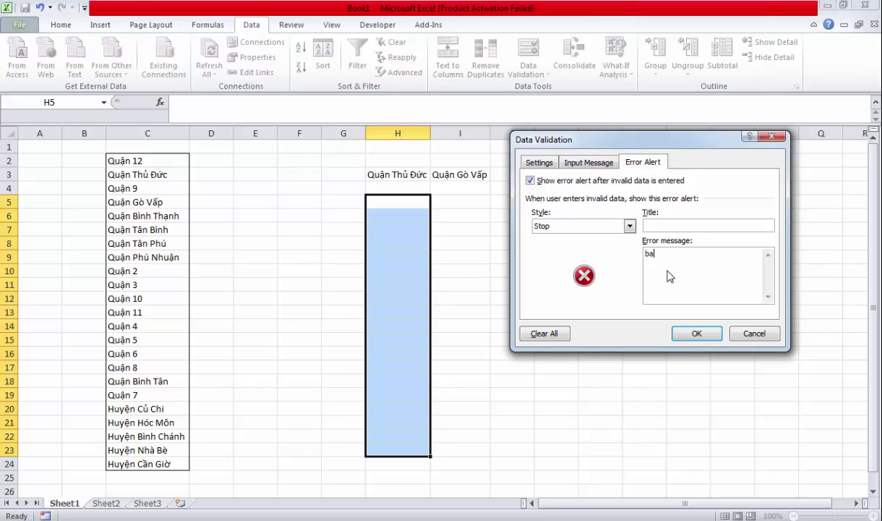
pyautogui.write('gười làm ')
pyautogui.write('file')
pyautogui.click(661, 226)
pyautogui.write('lỗi')
pyautogui.click(696, 334)
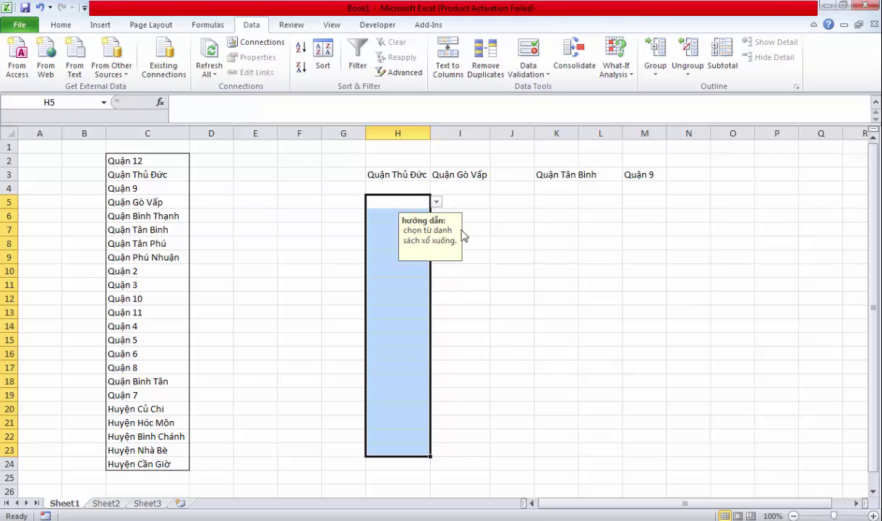
# - Choose Quận Tân Bình for H5 and Quận 9 for H9 from their drop-downs
pyautogui.click(436, 203)
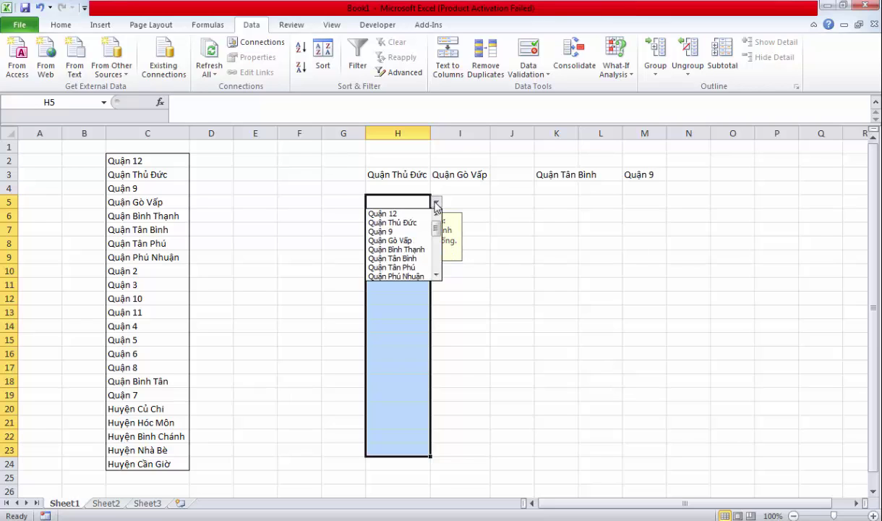
pyautogui.click(393, 222)
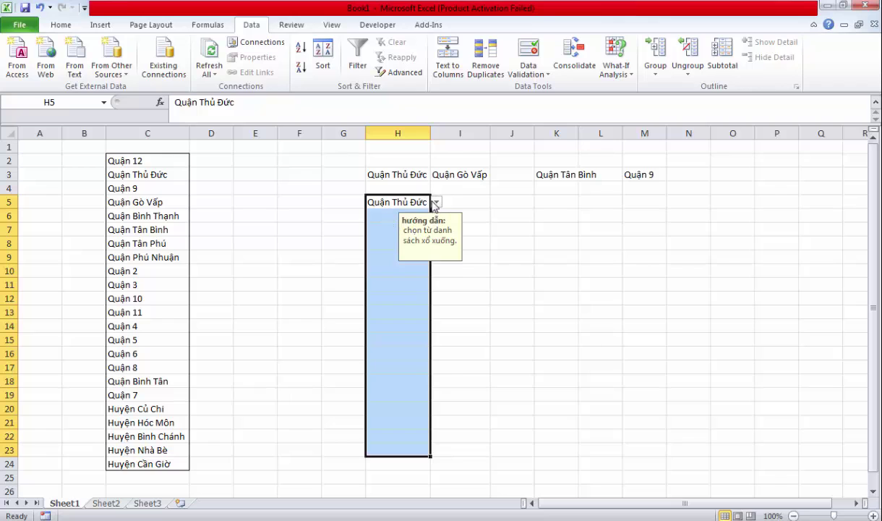
pyautogui.click(436, 203)
pyautogui.click(398, 249)
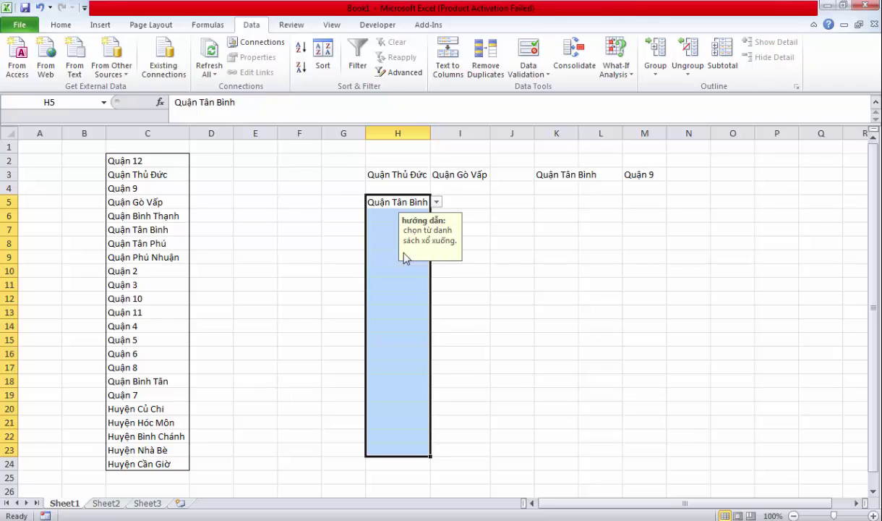
pyautogui.click(374, 254)
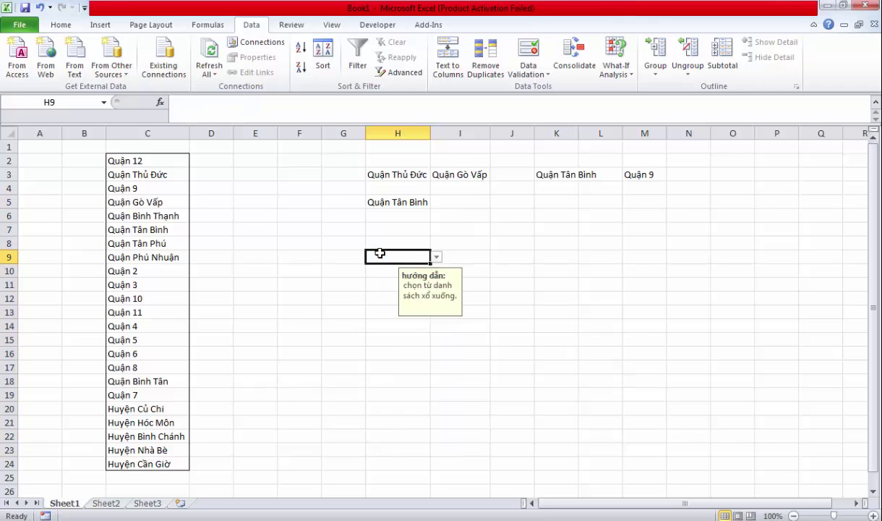
pyautogui.click(436, 257)
pyautogui.click(373, 282)
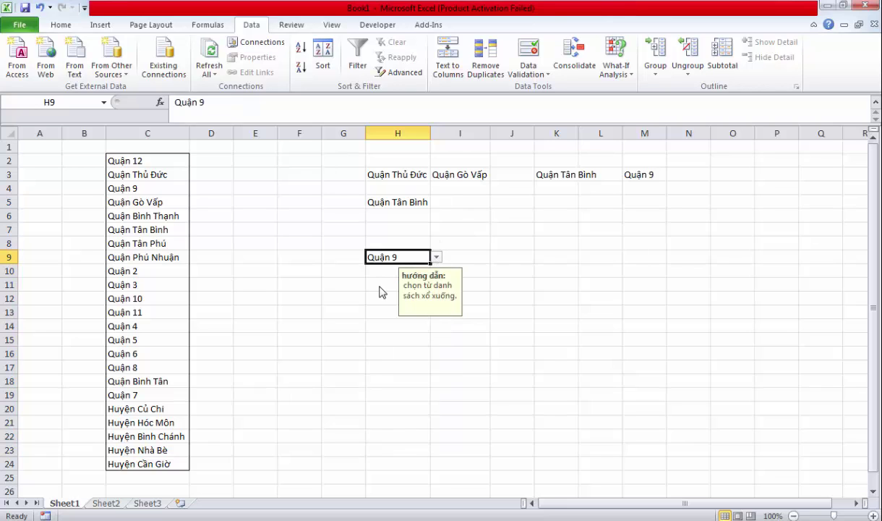
# - Choose Quận Tân Bình for H11 and Quận Tân Phú for H8
pyautogui.click(380, 286)
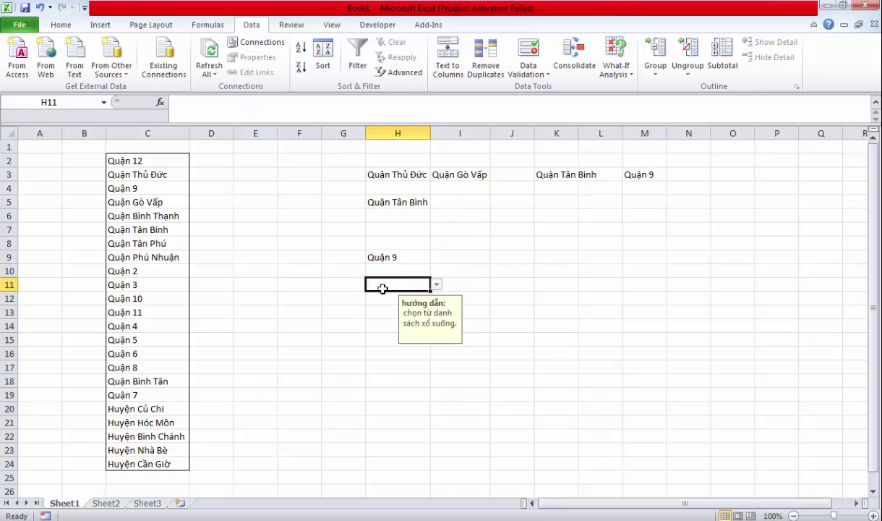
pyautogui.click(437, 285)
pyautogui.click(393, 346)
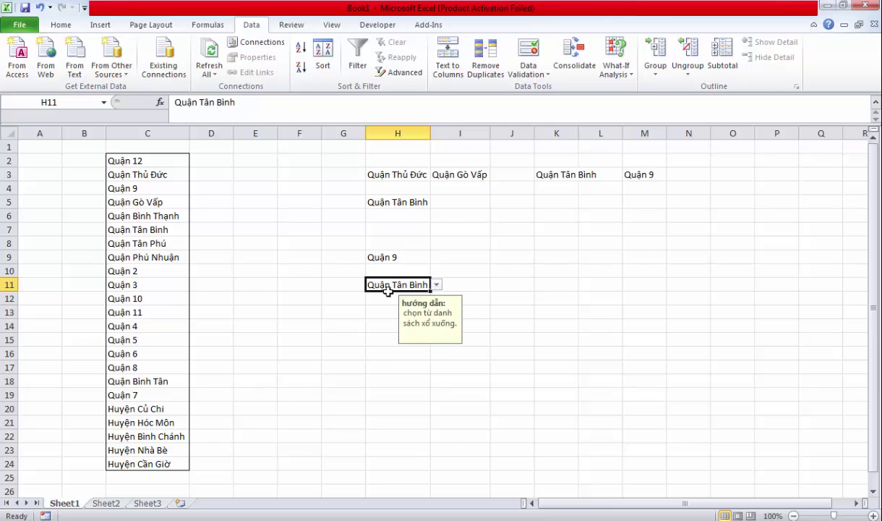
pyautogui.click(387, 243)
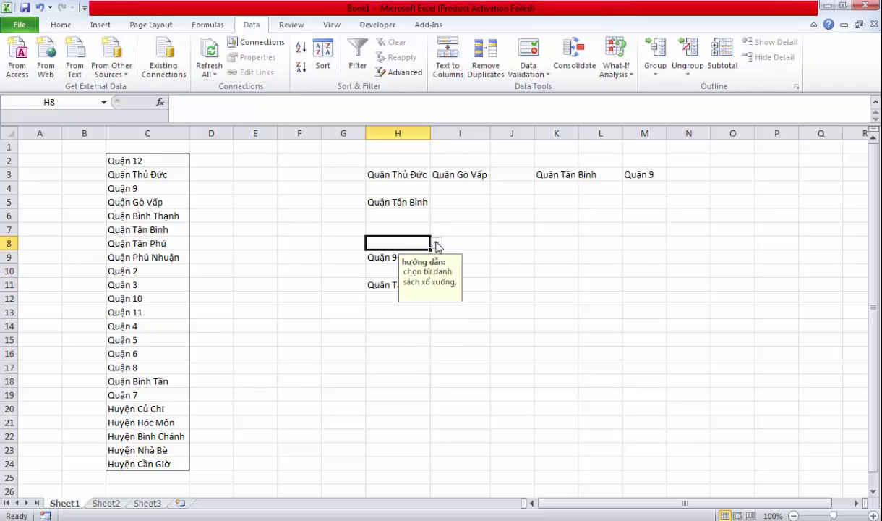
pyautogui.click(437, 244)
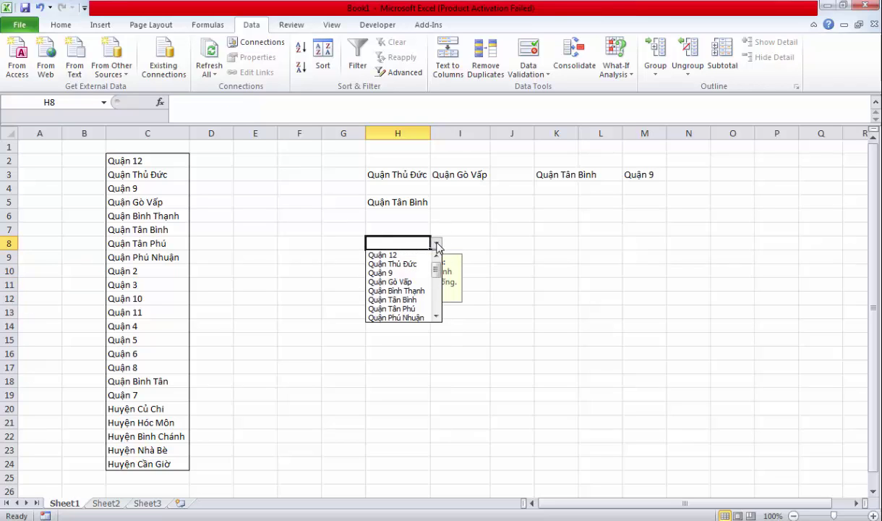
pyautogui.click(401, 309)
# - Select the filled cells H3:M3, then H3 down to H13
pyautogui.click(409, 216)
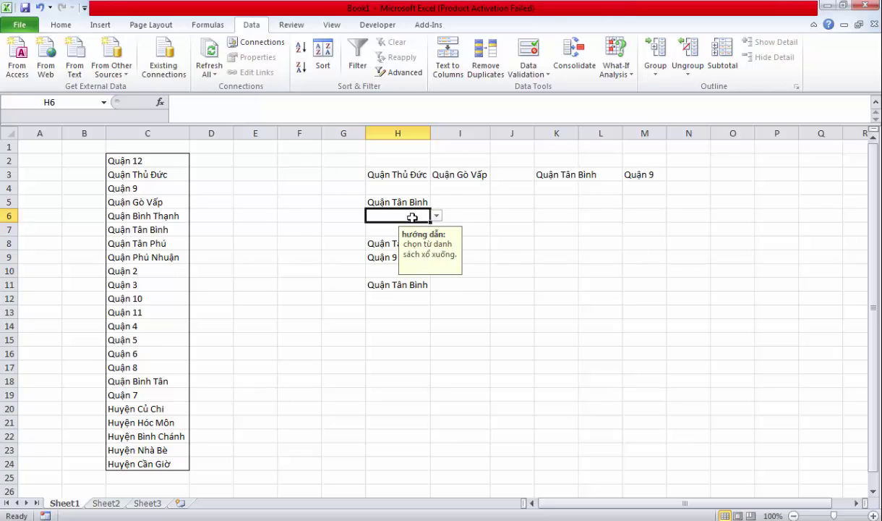
pyautogui.moveTo(392, 175); pyautogui.dragTo(637, 174)
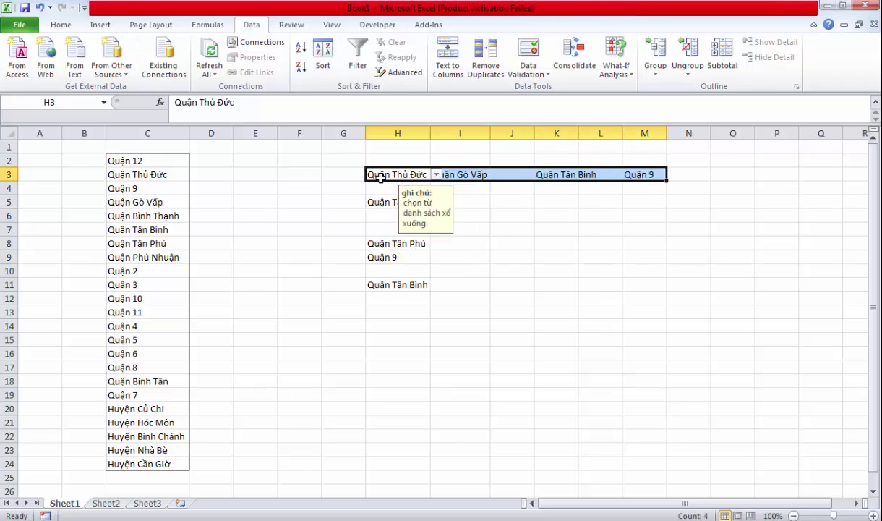
pyautogui.moveTo(372, 175); pyautogui.dragTo(395, 313)
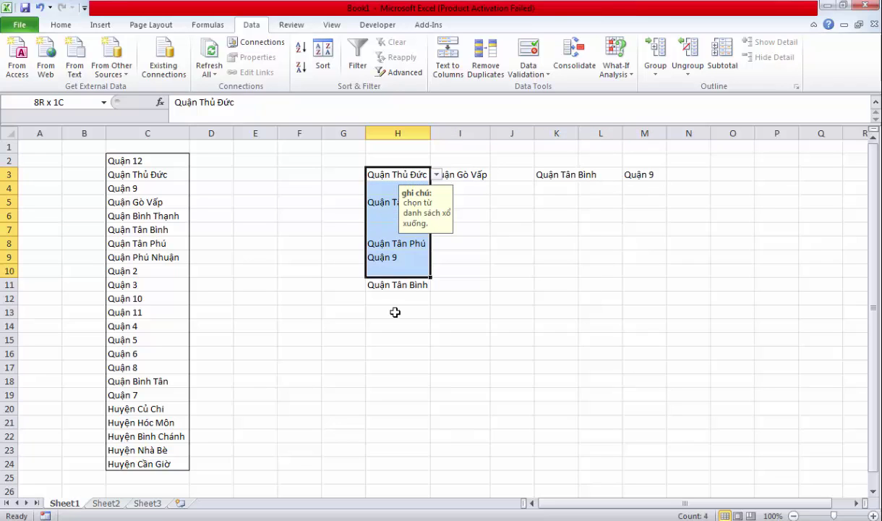
# - Give cell J7 a List validation sourced from the district names =$C$2:$C$24
pyautogui.click(508, 269)
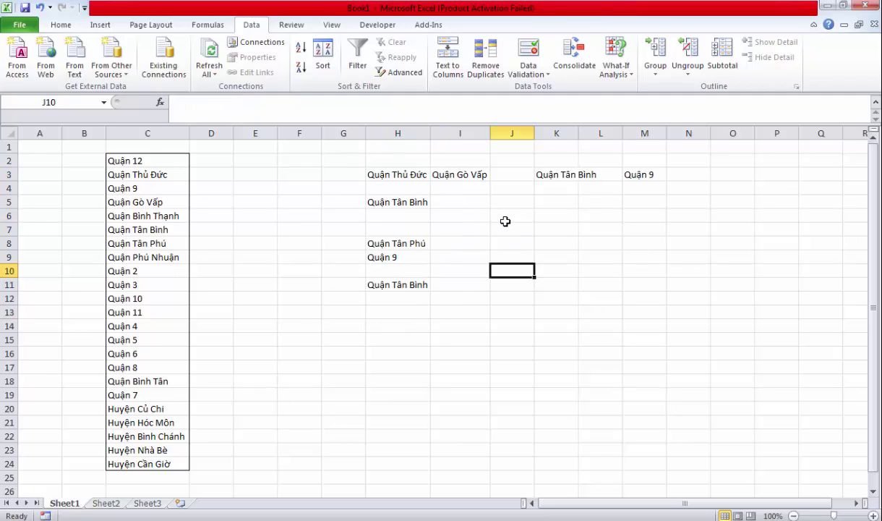
pyautogui.click(510, 229)
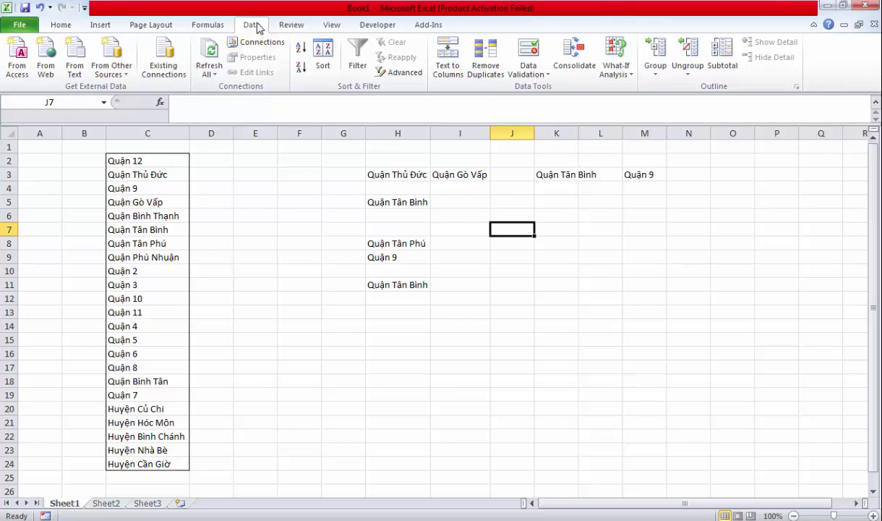
pyautogui.click(529, 66)
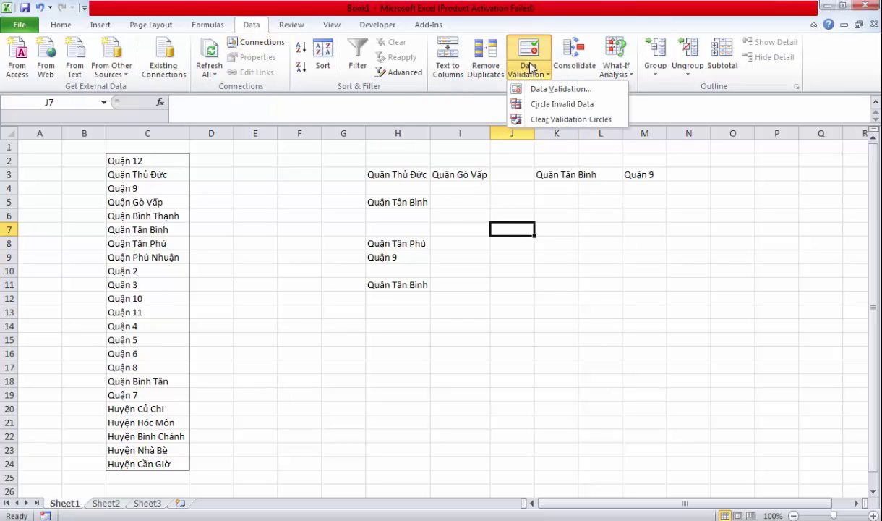
pyautogui.click(539, 89)
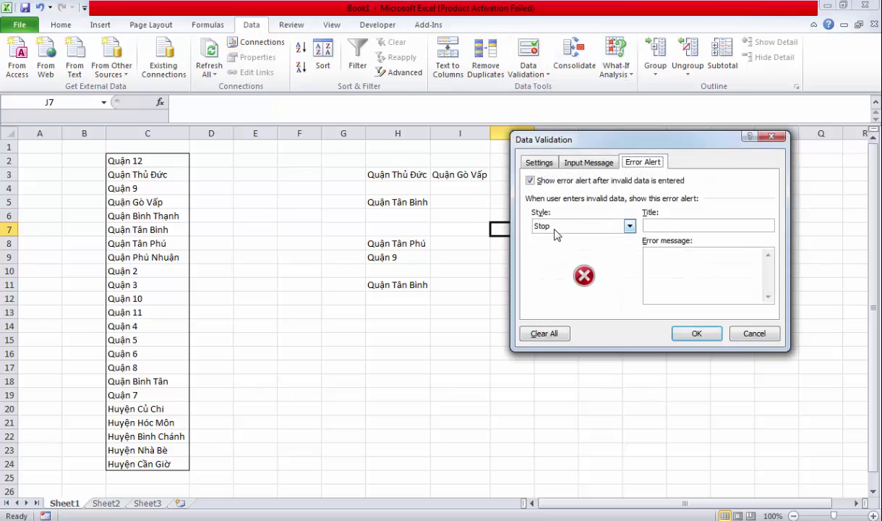
pyautogui.click(538, 163)
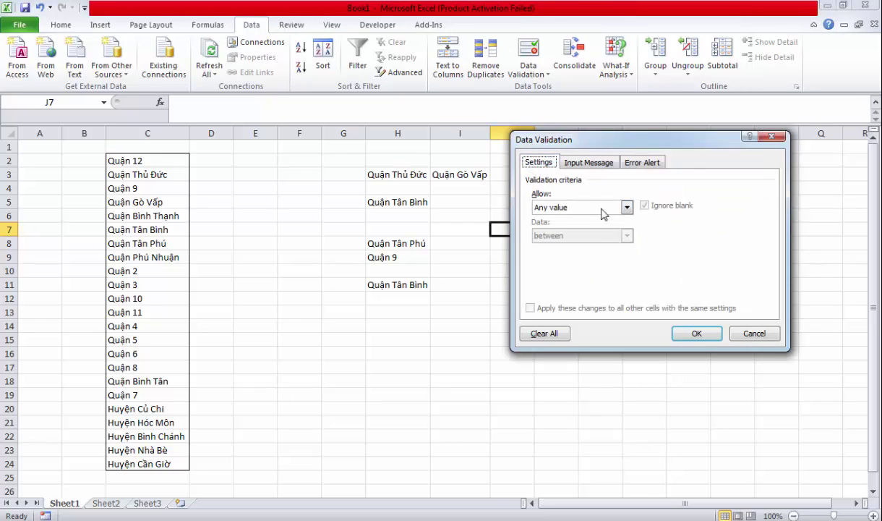
pyautogui.click(626, 207)
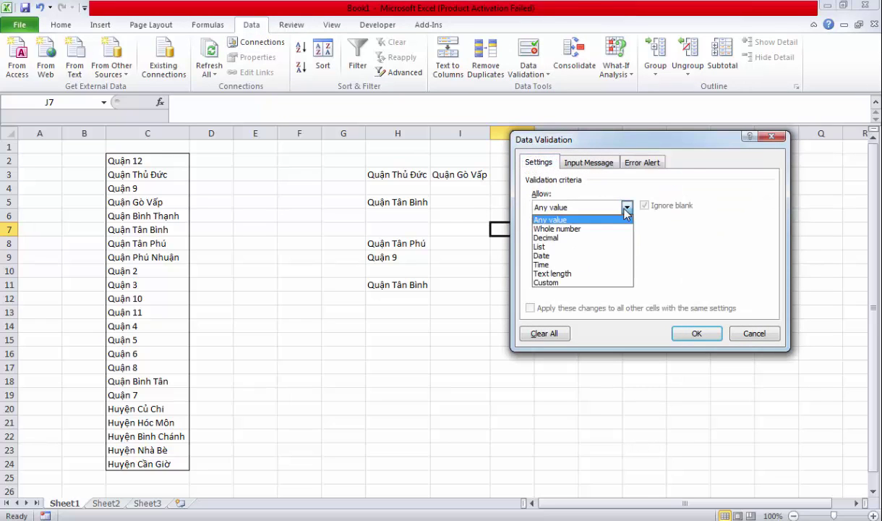
pyautogui.click(549, 247)
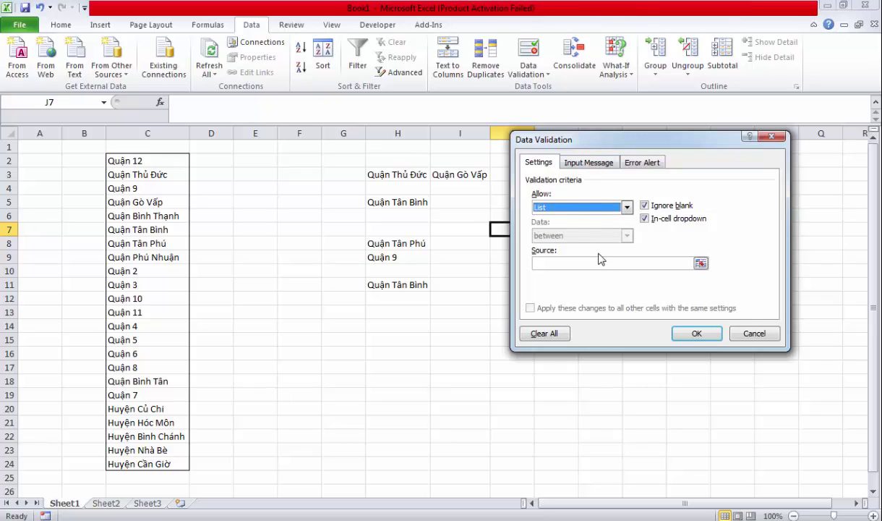
pyautogui.click(701, 263)
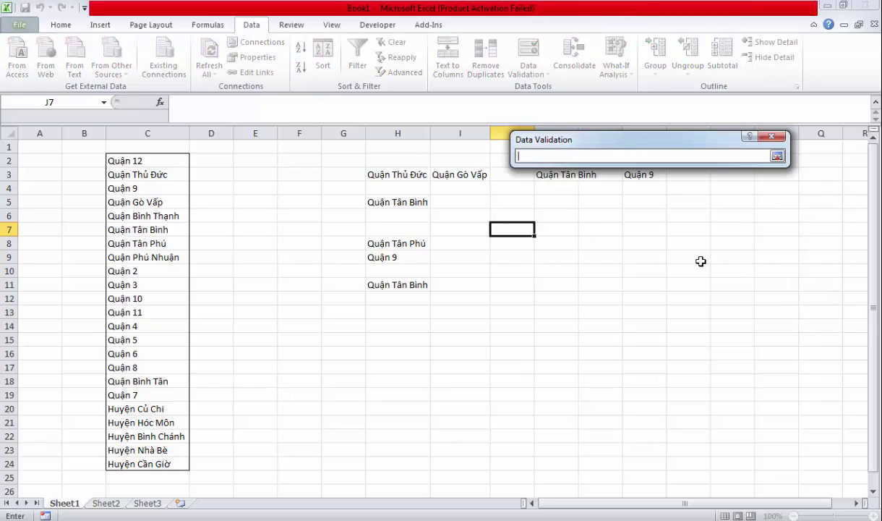
pyautogui.click(145, 164)
pyautogui.moveTo(145, 164); pyautogui.dragTo(154, 465)
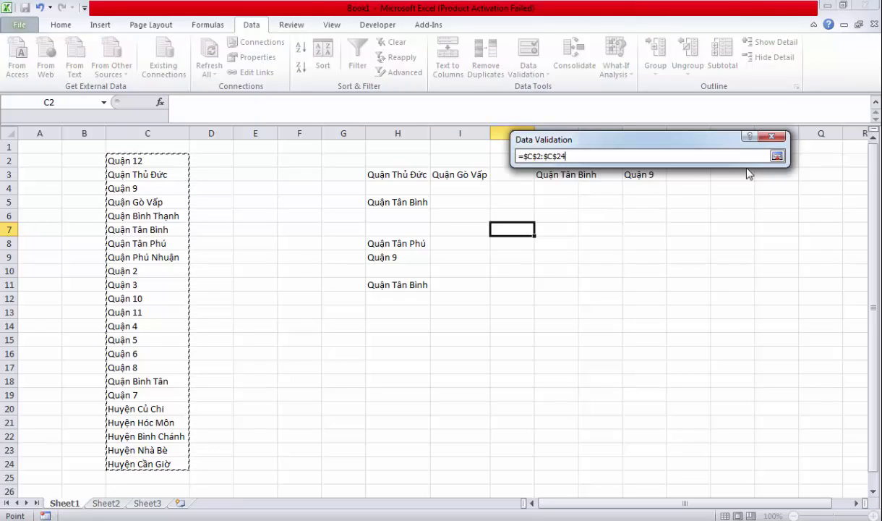
pyautogui.click(778, 156)
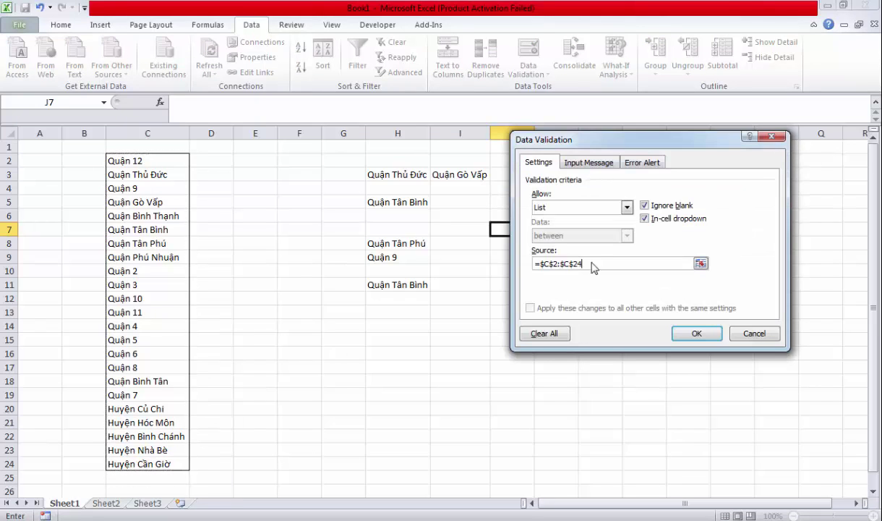
# - Give J7's validation the input tip titled 'hướng dẫn' reading 'chọn đi'
pyautogui.click(584, 168)
pyautogui.click(573, 268)
pyautogui.write('chọn')
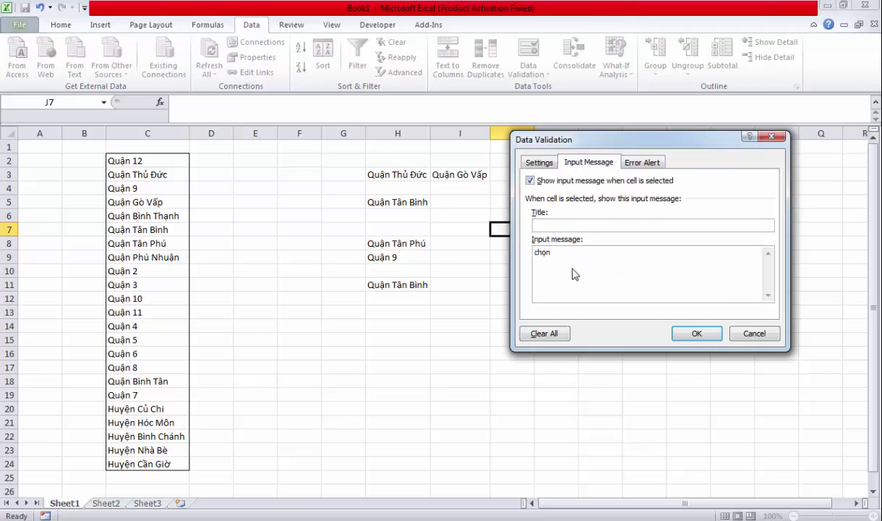
pyautogui.write('đi')
pyautogui.click(537, 227)
pyautogui.write('hỏ')
pyautogui.write('an')
pyautogui.click(693, 334)
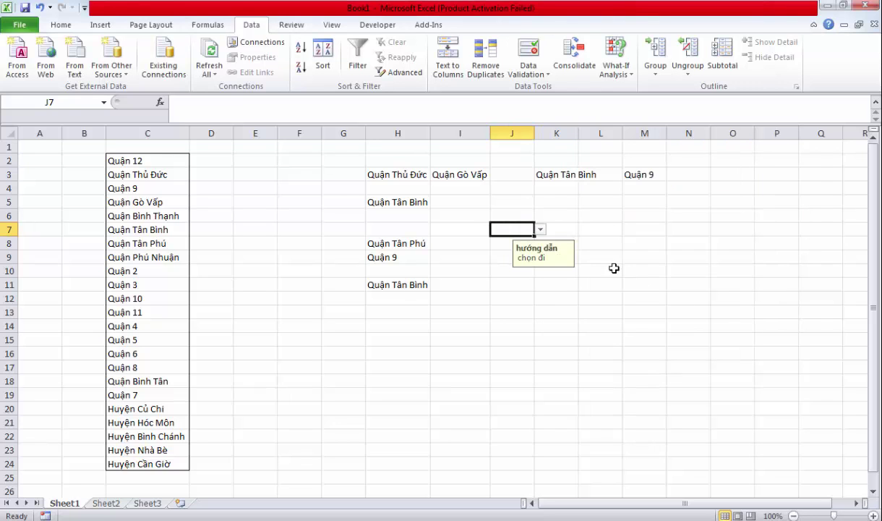
# - Choose Huyện Hóc Môn for J7 from its drop-down list
pyautogui.click(540, 230)
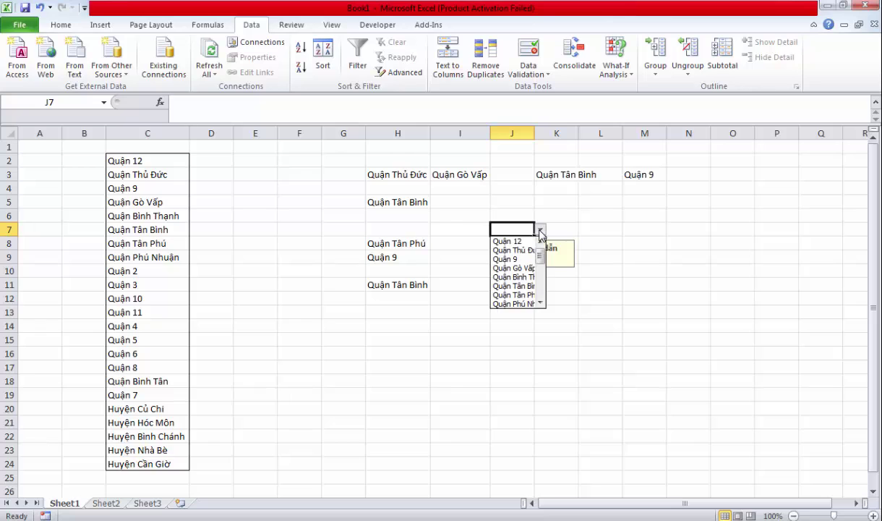
pyautogui.moveTo(540, 257); pyautogui.dragTo(540, 287)
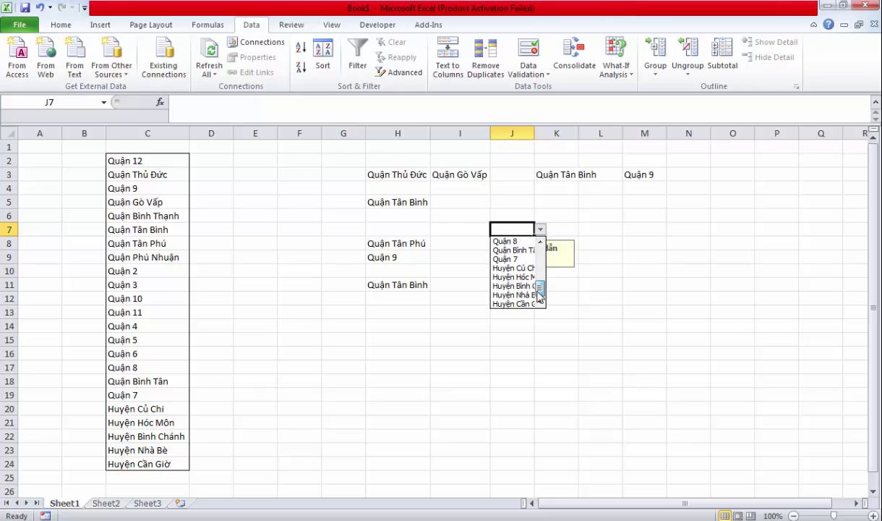
pyautogui.click(515, 279)
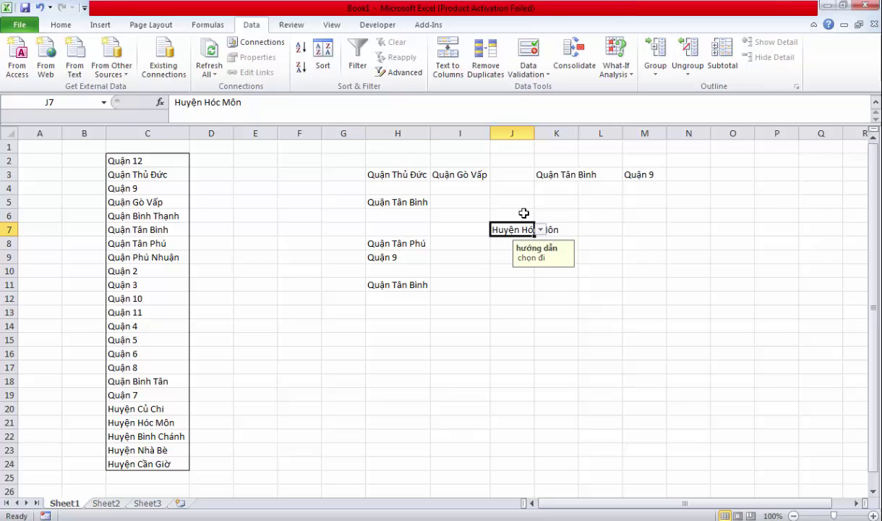
# - Reselect J7 and auto-fit column J to its longest entry
pyautogui.click(463, 251)
pyautogui.click(517, 231)
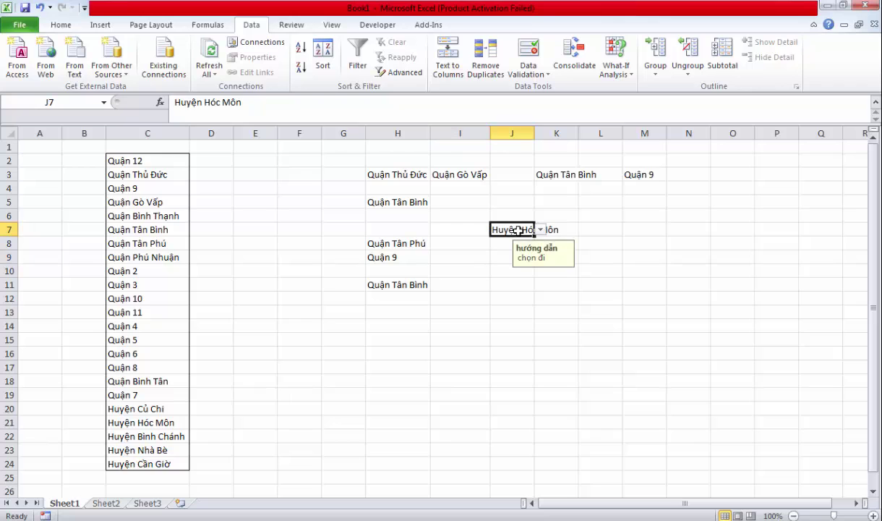
pyautogui.doubleClick(535, 135)
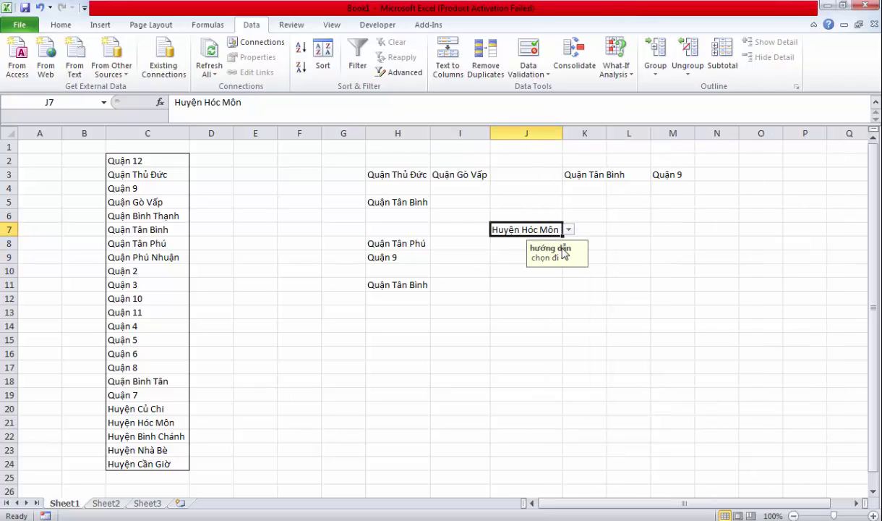
# - Copy J7's drop-down down to J24, then clear the copied values in J8:J24
pyautogui.moveTo(562, 235); pyautogui.dragTo(573, 467)
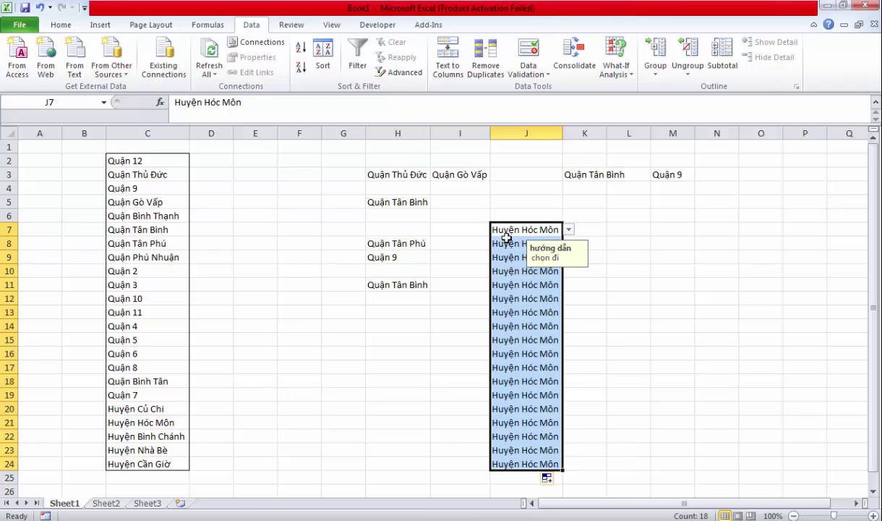
pyautogui.moveTo(506, 243); pyautogui.dragTo(523, 469)
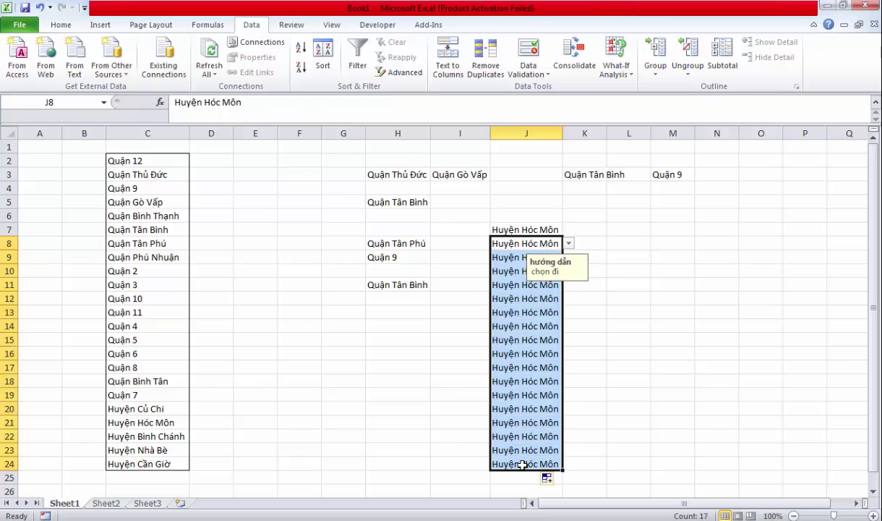
pyautogui.press('Delete')
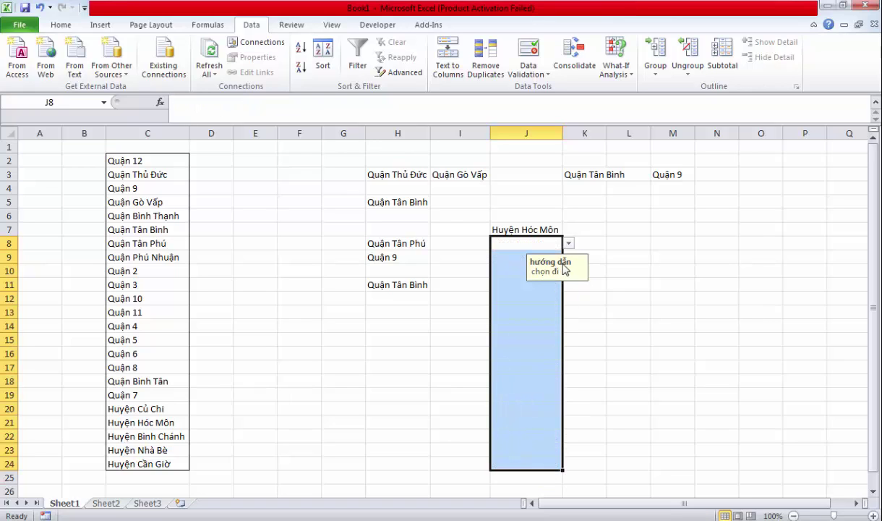
# - Check the input tips on J10 and J15, then pick Quận Gò Vấp for J12
pyautogui.click(496, 287)
pyautogui.click(497, 273)
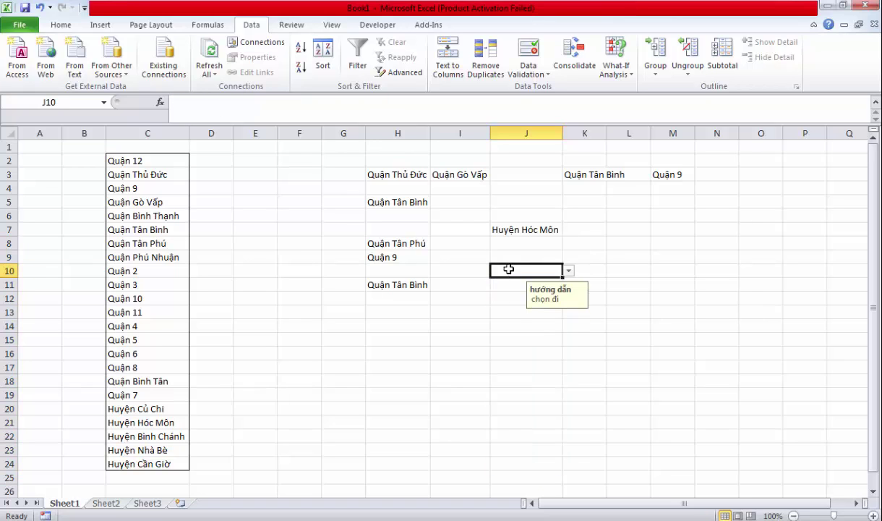
pyautogui.click(531, 342)
pyautogui.click(512, 296)
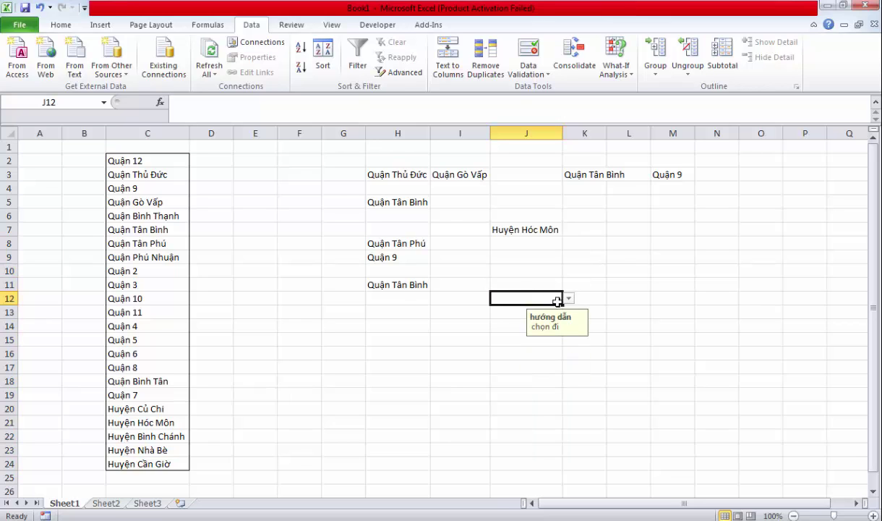
pyautogui.click(568, 299)
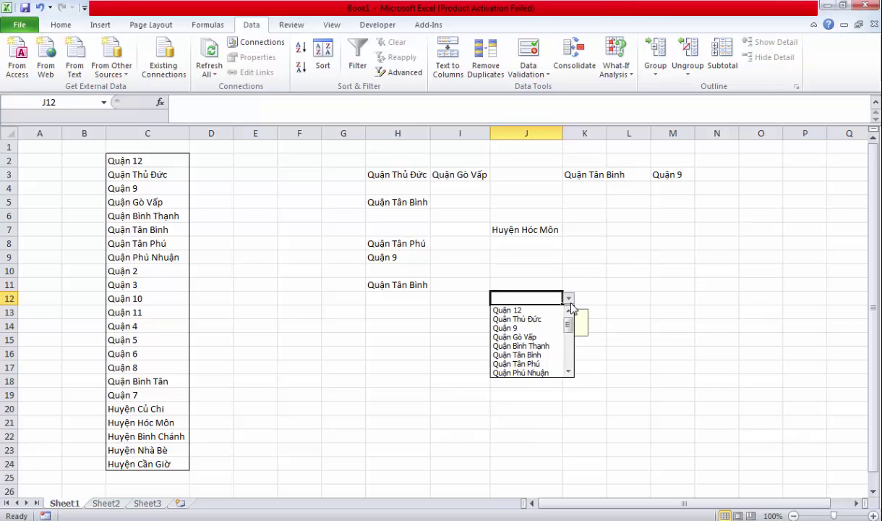
pyautogui.click(531, 338)
# - Pick Quận 9 for J9 and Quận Tân Phú for J15 from their drop-downs
pyautogui.click(518, 255)
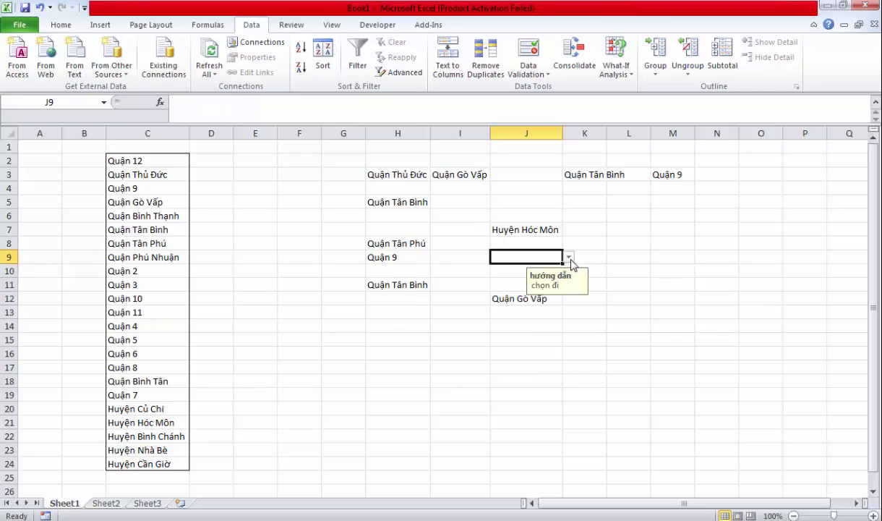
pyautogui.click(569, 258)
pyautogui.click(506, 287)
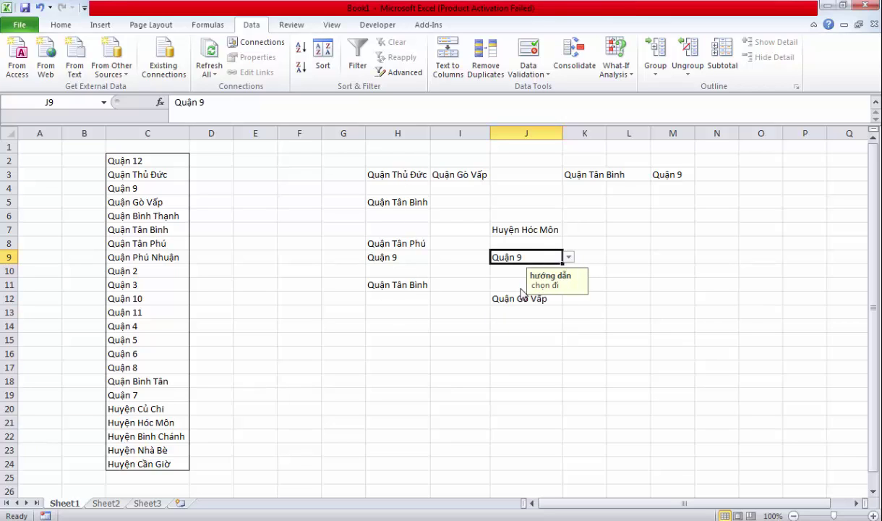
pyautogui.click(516, 340)
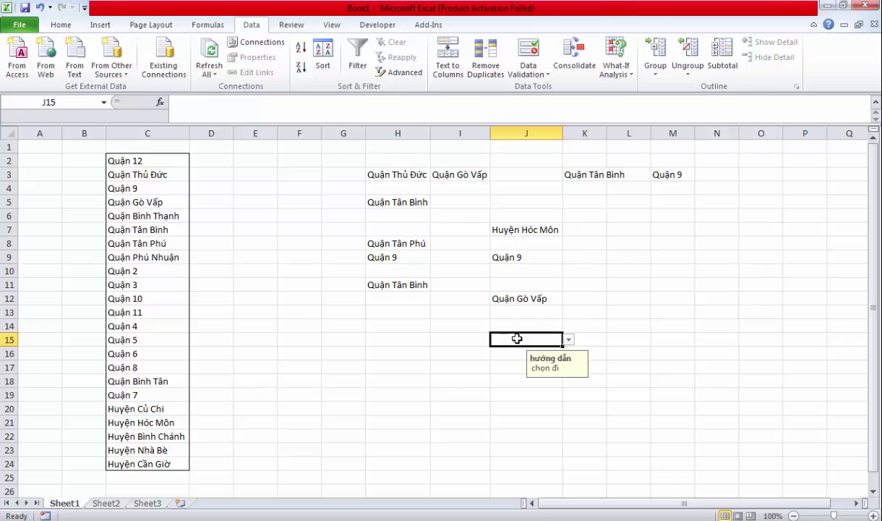
pyautogui.click(568, 340)
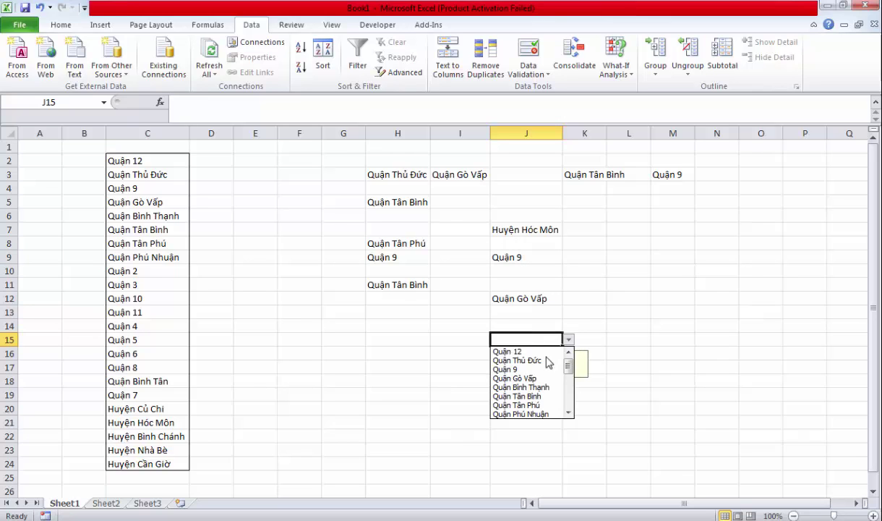
pyautogui.click(519, 402)
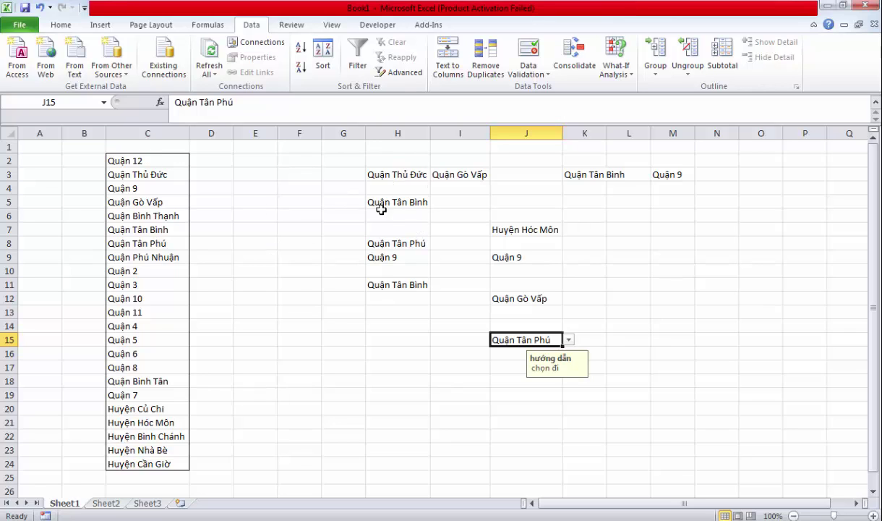
# - Select cells C1 through K1 on Sheet2 and bring back the Data ribbon
pyautogui.click(104, 504)
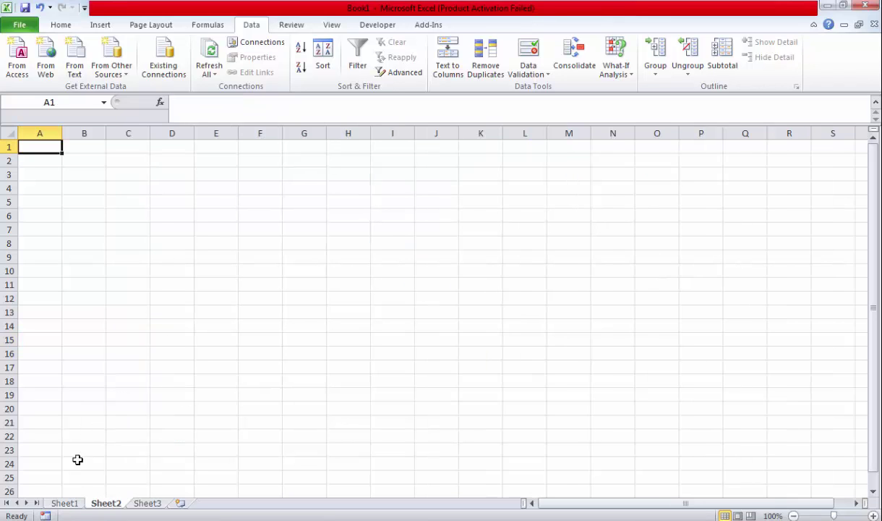
pyautogui.click(66, 502)
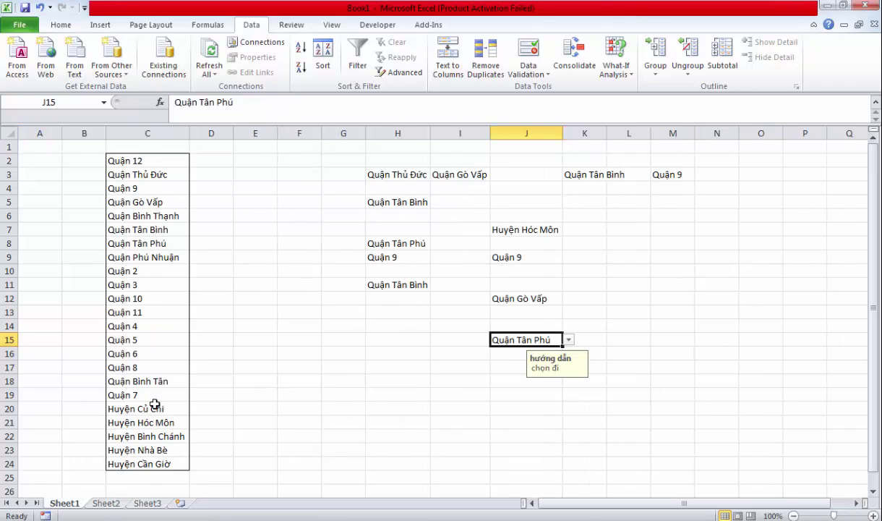
pyautogui.click(106, 504)
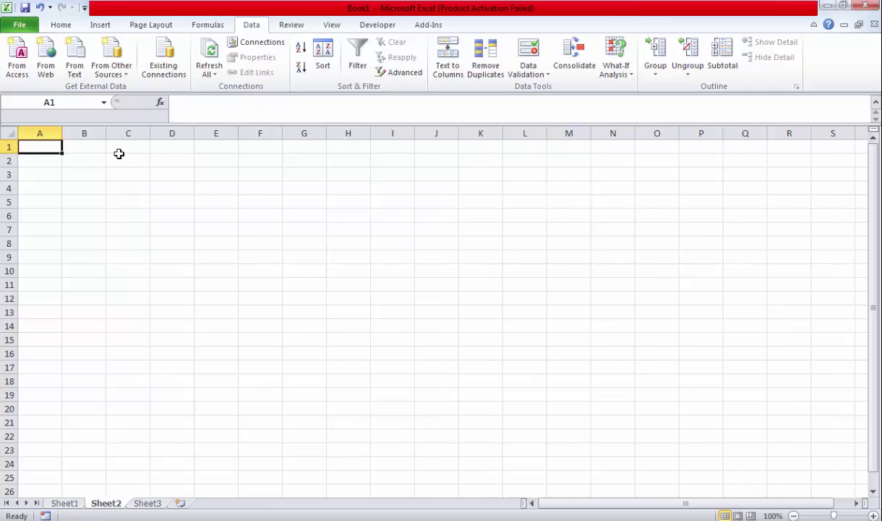
pyautogui.moveTo(118, 146); pyautogui.dragTo(483, 147)
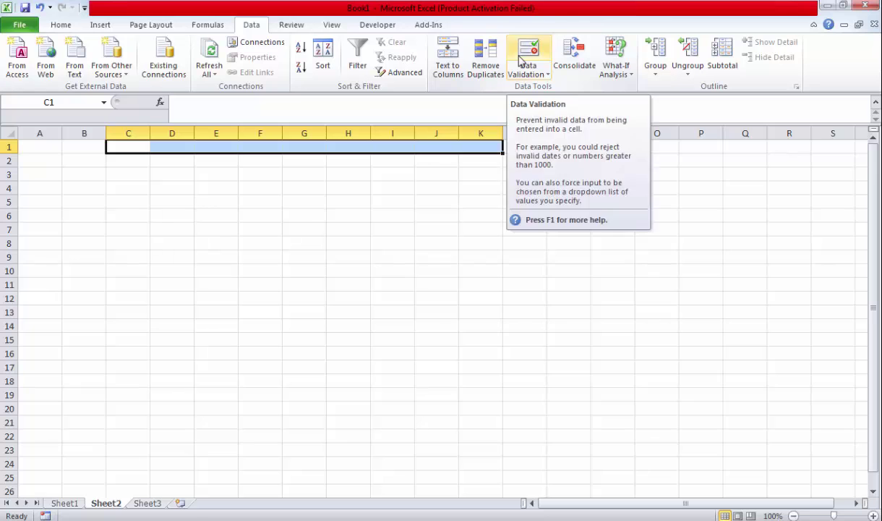
pyautogui.click(60, 26)
pyautogui.click(251, 26)
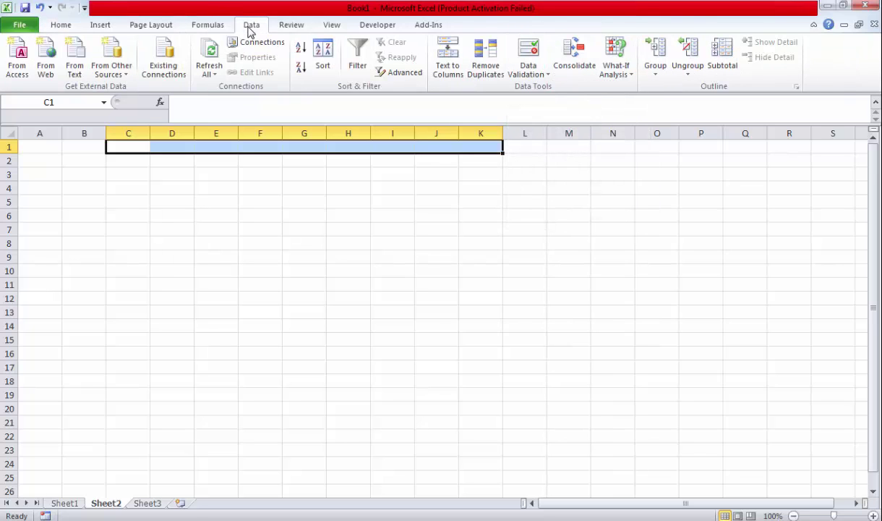
# - Set C1:K1's validation to a List sourced from =Sheet1!$C$2:$C$24
pyautogui.click(531, 49)
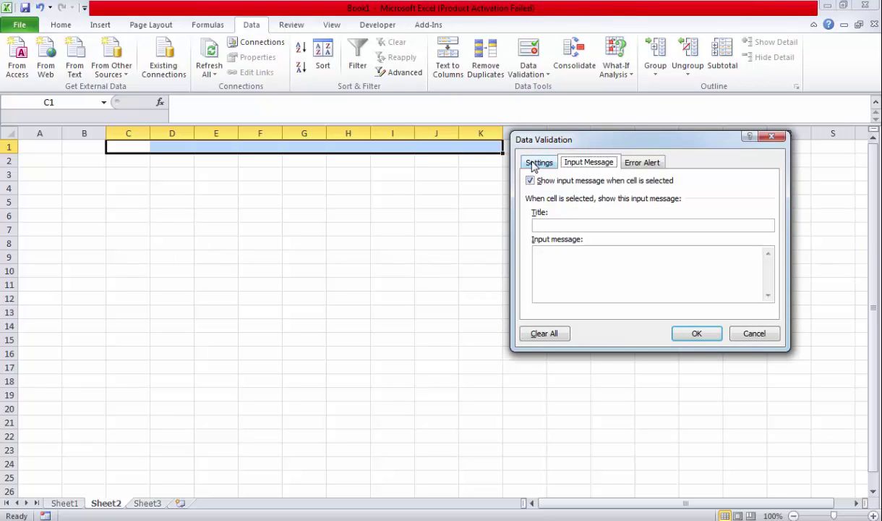
pyautogui.click(535, 164)
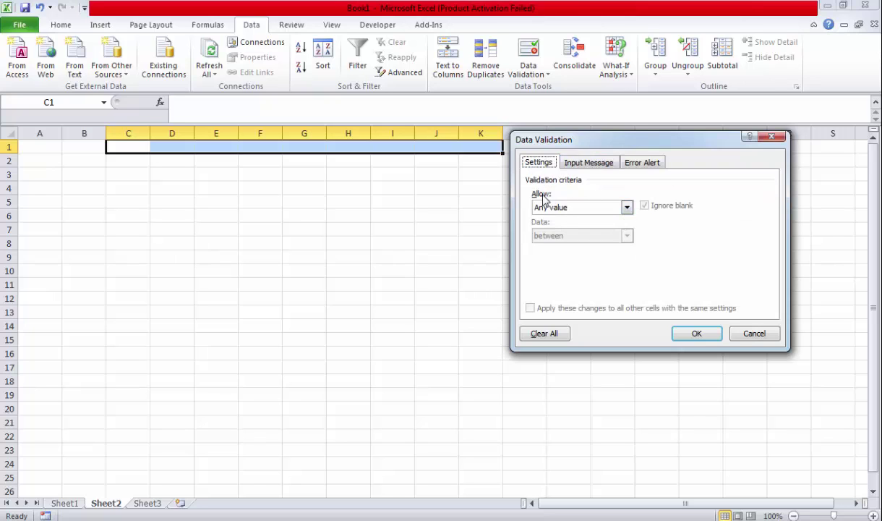
pyautogui.click(627, 207)
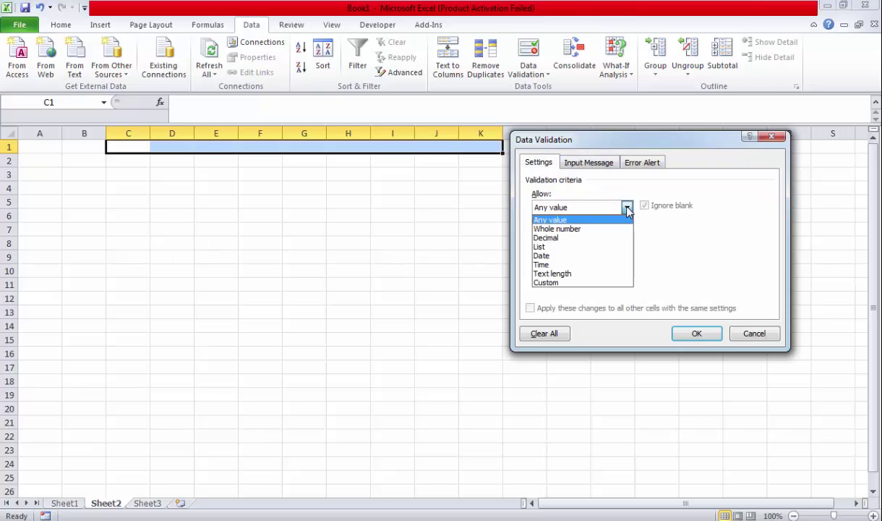
pyautogui.click(573, 248)
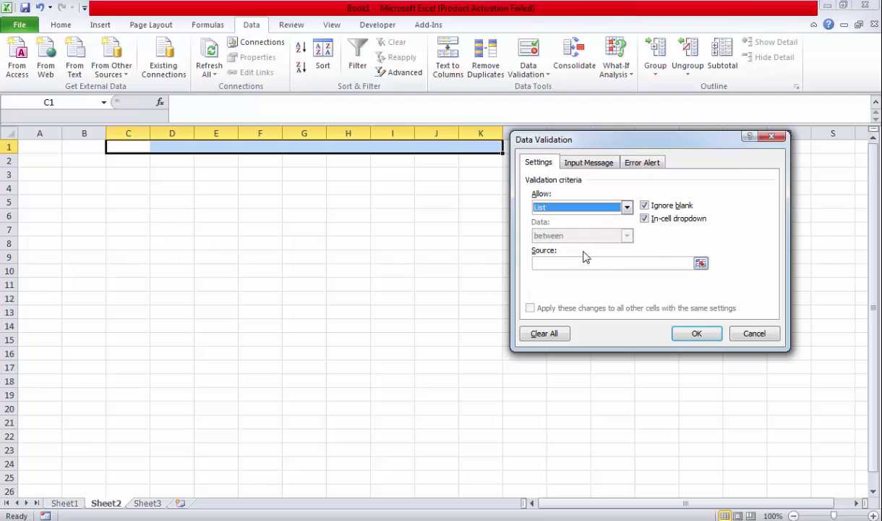
pyautogui.click(701, 263)
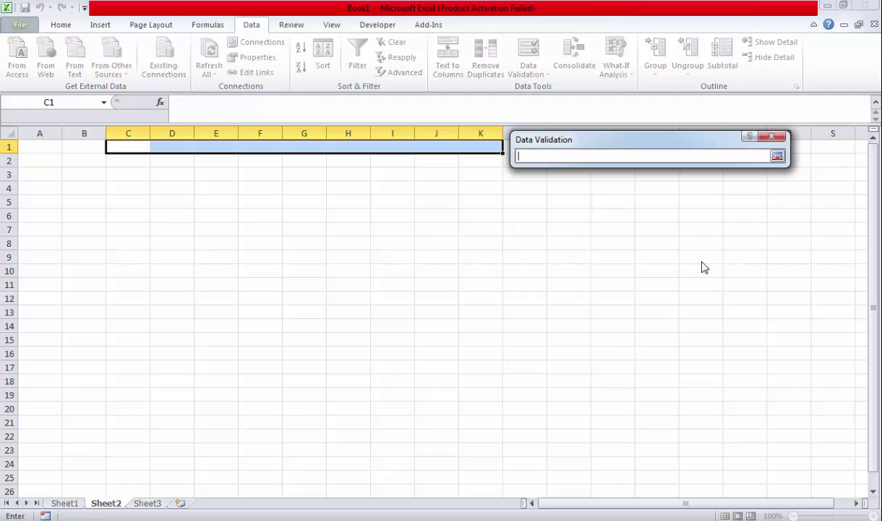
pyautogui.click(65, 503)
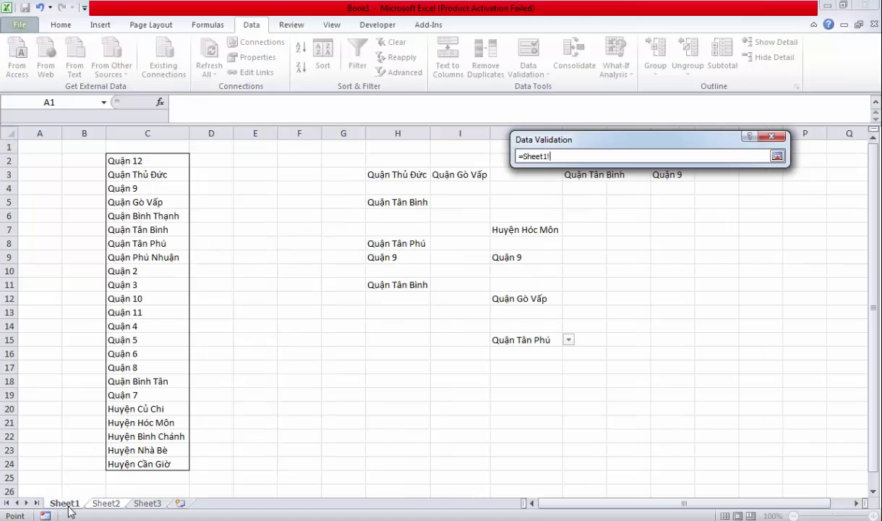
pyautogui.click(153, 159)
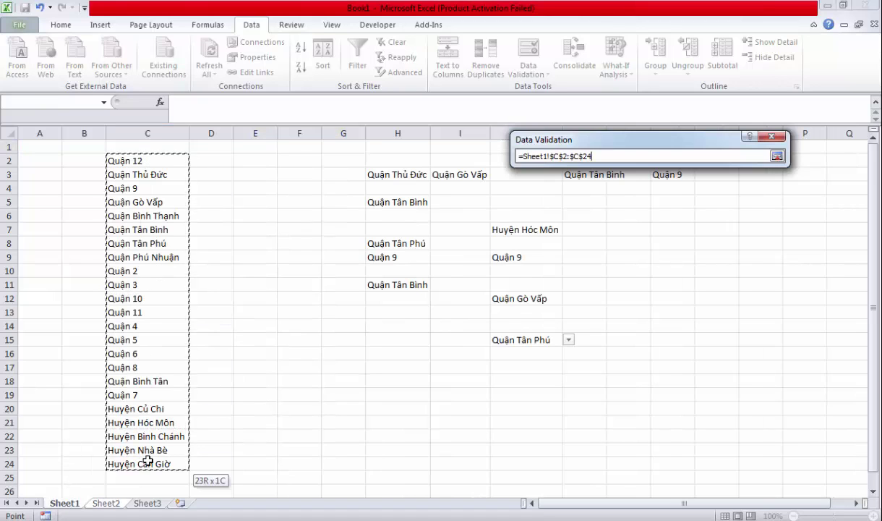
pyautogui.moveTo(153, 159); pyautogui.dragTo(147, 461)
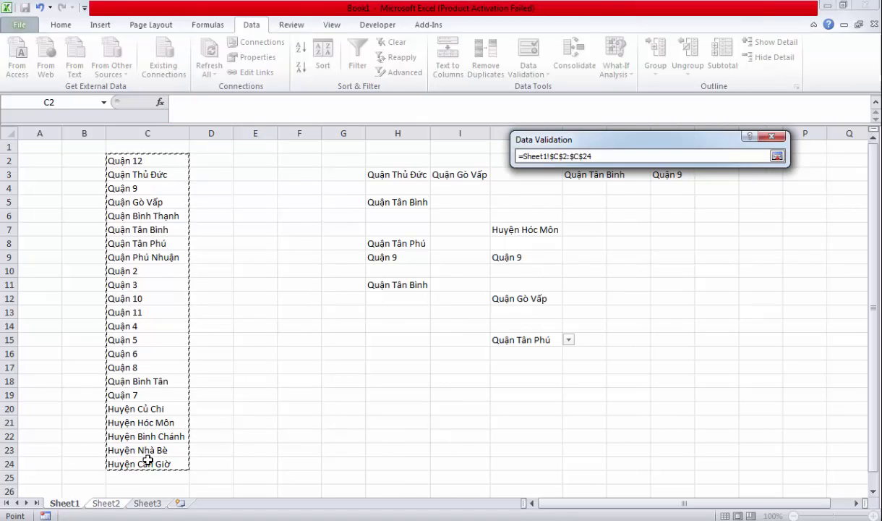
pyautogui.click(777, 156)
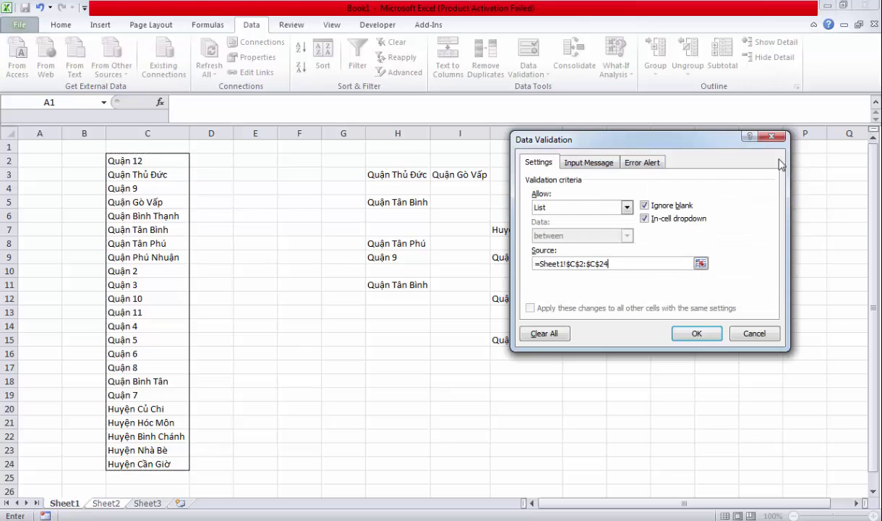
pyautogui.click(587, 163)
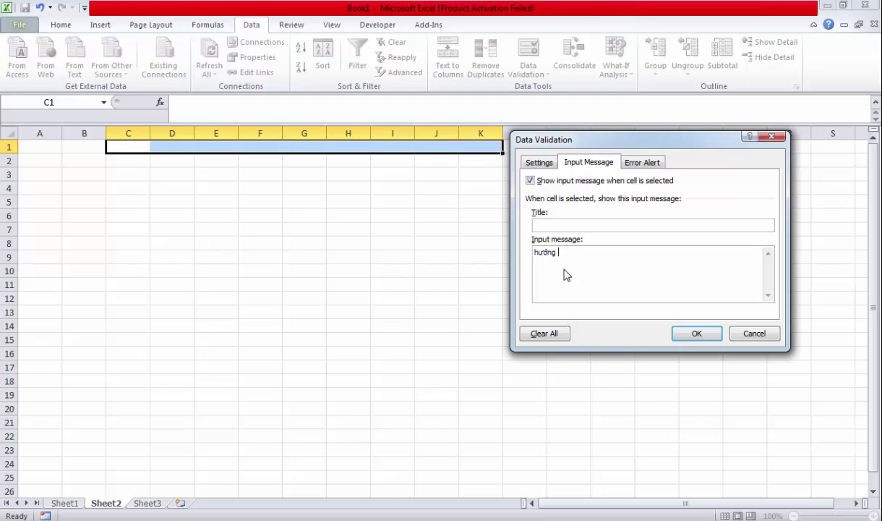
# - Enter the input tip 'hướng dẫn' / 'chọn từ danh sách xổ xuống' and apply the validation
pyautogui.press('BackSpace')
pyautogui.press('BackSpace')
pyautogui.press('BackSpace')
pyautogui.write('huo')
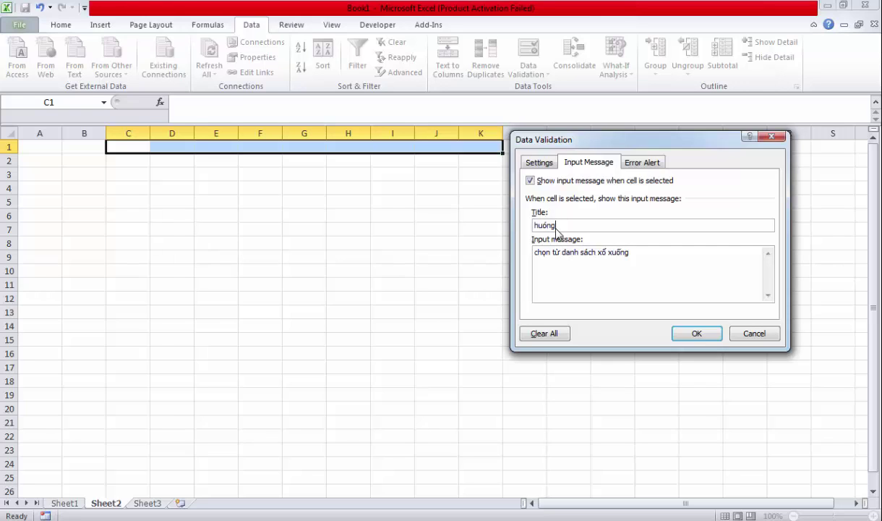
pyautogui.click(693, 331)
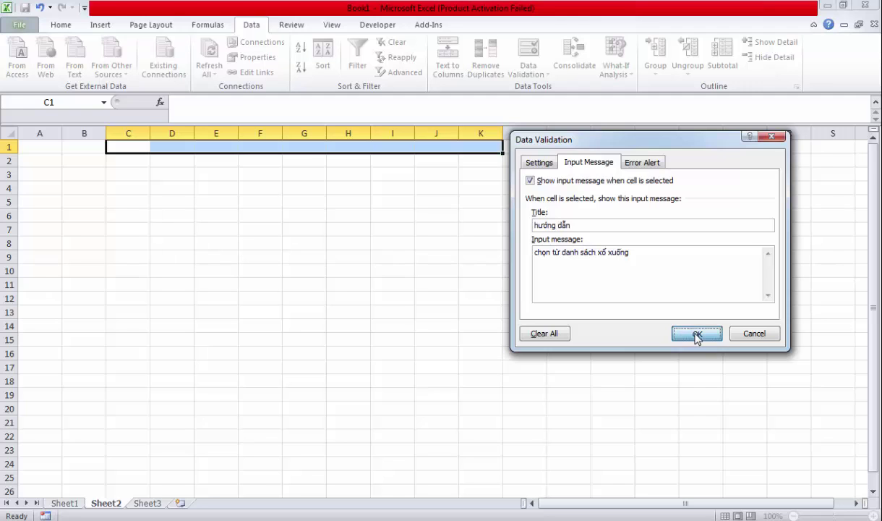
# - Pick Quận Thủ Đức for C1 and Quận Tân Phú for D1, then widen column C
pyautogui.click(137, 147)
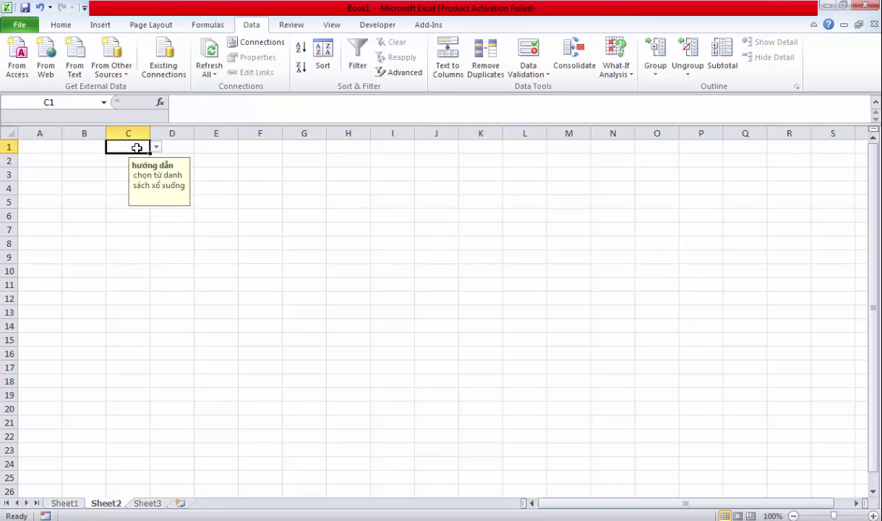
pyautogui.click(155, 146)
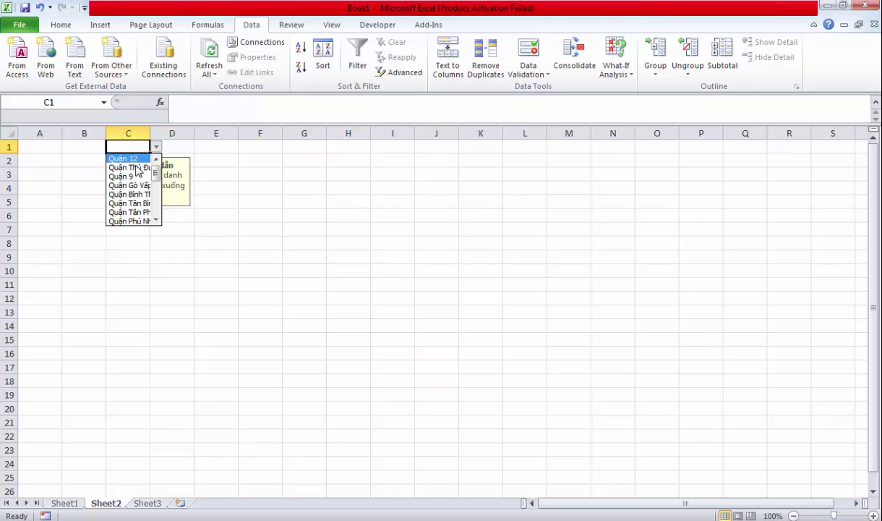
pyautogui.click(136, 168)
pyautogui.click(185, 146)
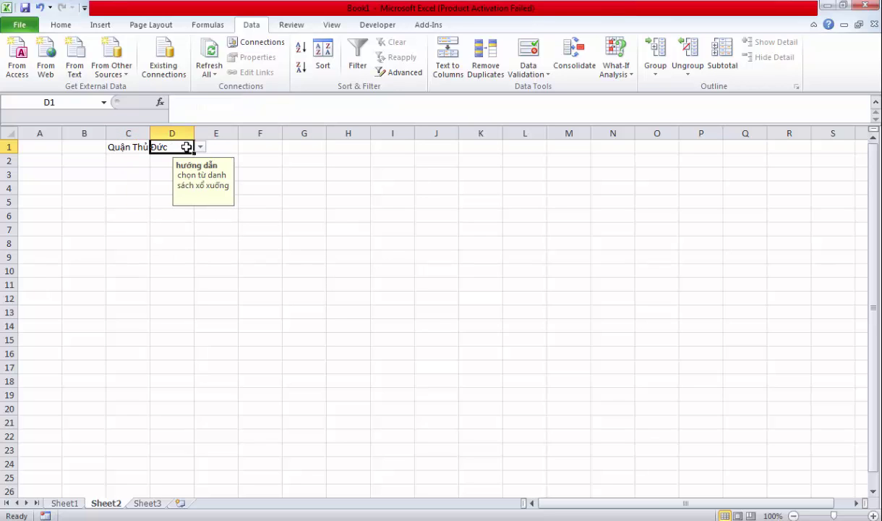
pyautogui.click(200, 147)
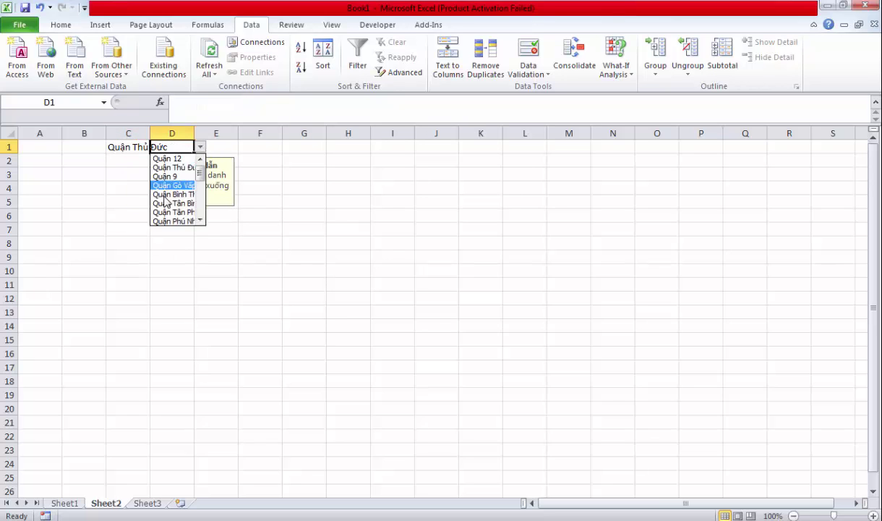
pyautogui.click(165, 212)
pyautogui.moveTo(150, 134); pyautogui.dragTo(235, 133)
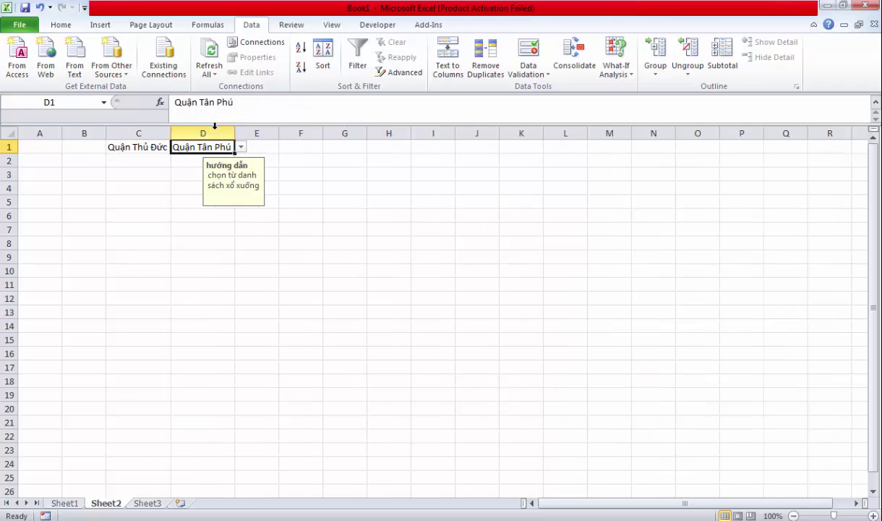
# - Pick Quận Tân Phú for F1 and Quận Bình Thạnh for H1, then return to Sheet1
pyautogui.click(300, 147)
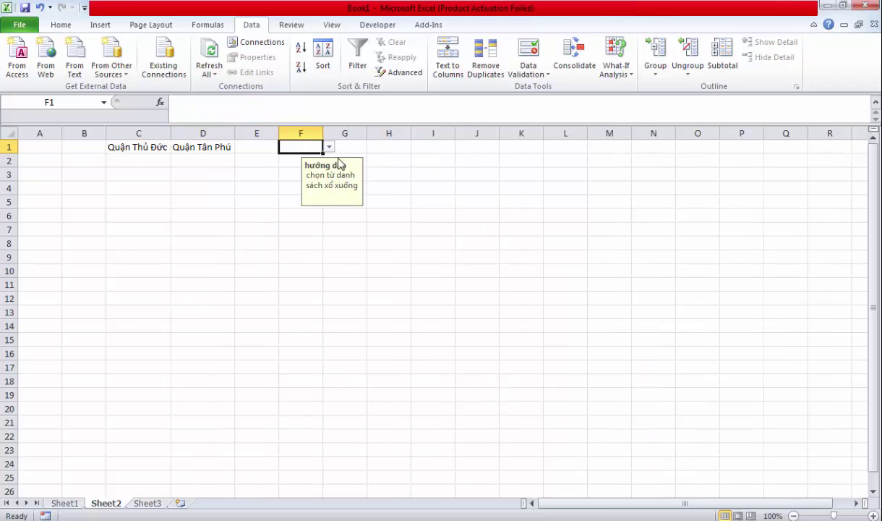
pyautogui.click(328, 148)
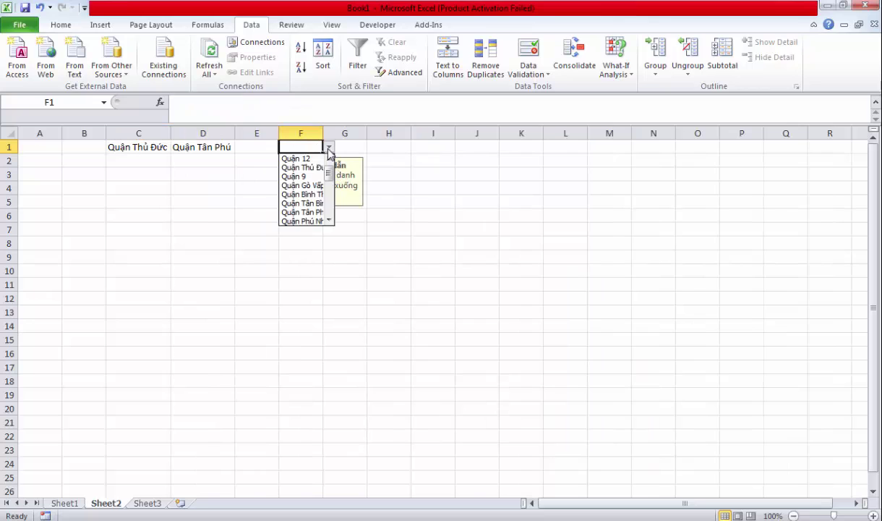
pyautogui.click(304, 212)
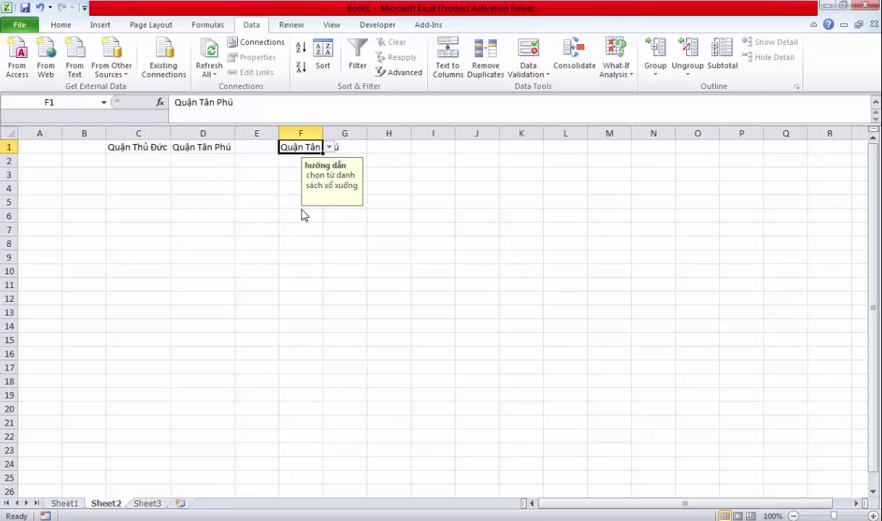
pyautogui.click(391, 148)
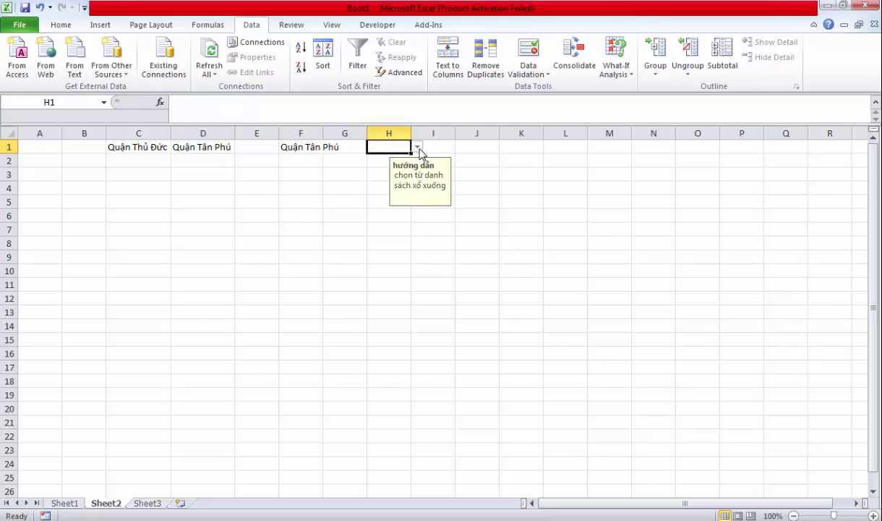
pyautogui.click(418, 147)
pyautogui.click(387, 195)
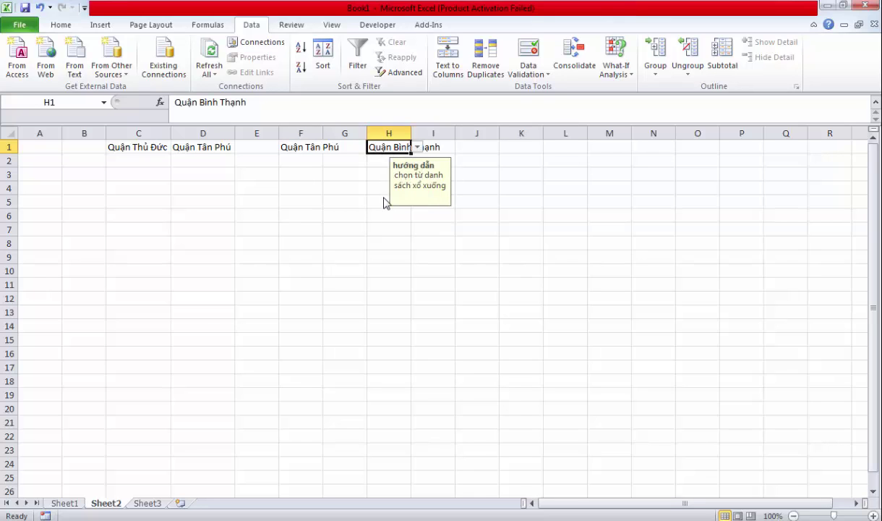
pyautogui.click(65, 503)
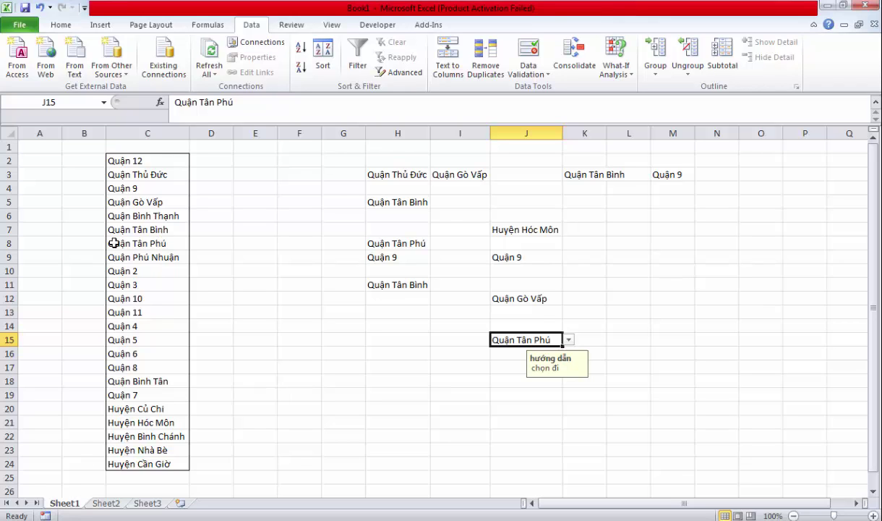
pyautogui.moveTo(139, 162); pyautogui.dragTo(147, 325)
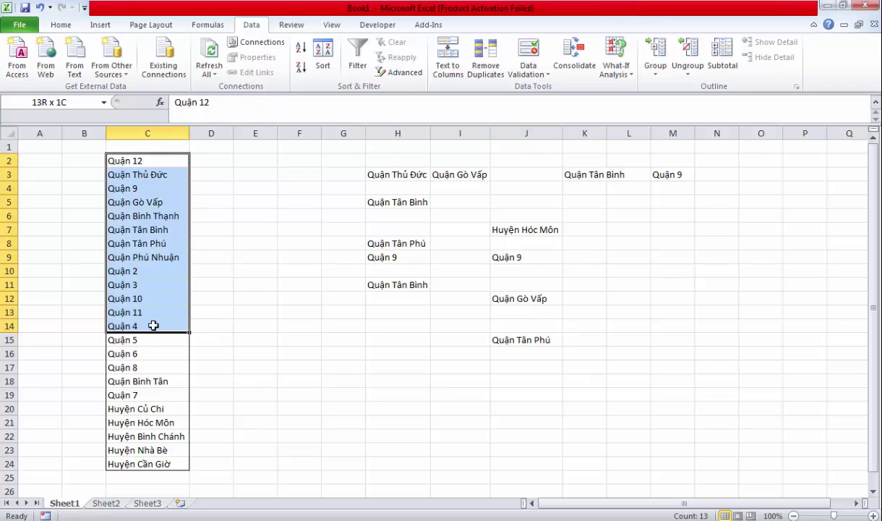
pyautogui.click(154, 230)
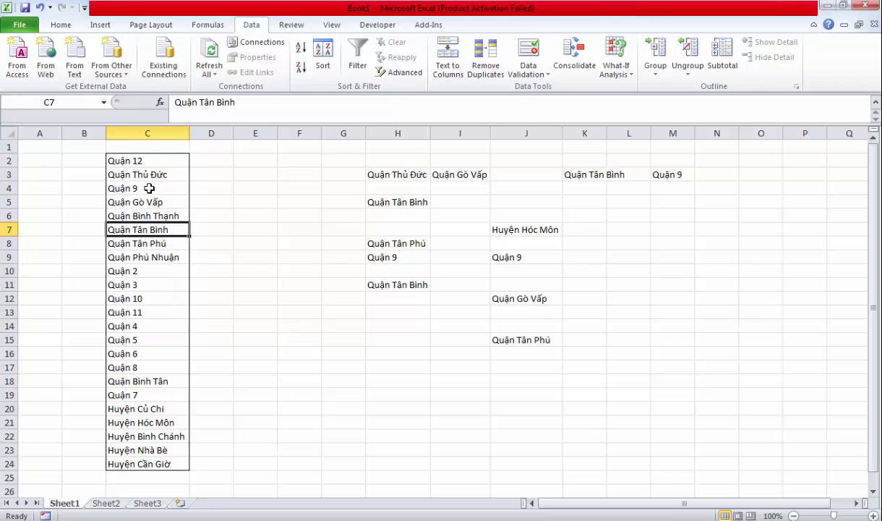
pyautogui.moveTo(156, 189); pyautogui.dragTo(162, 386)
pyautogui.click(155, 425)
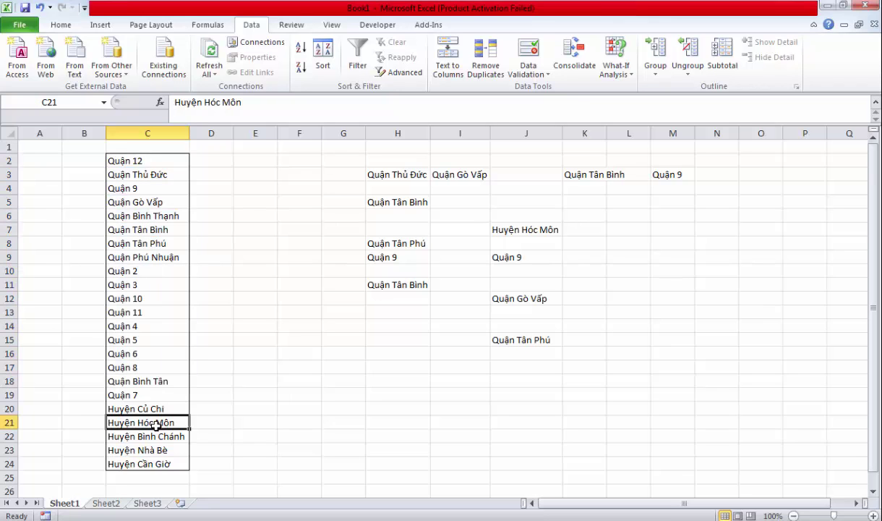
pyautogui.click(285, 405)
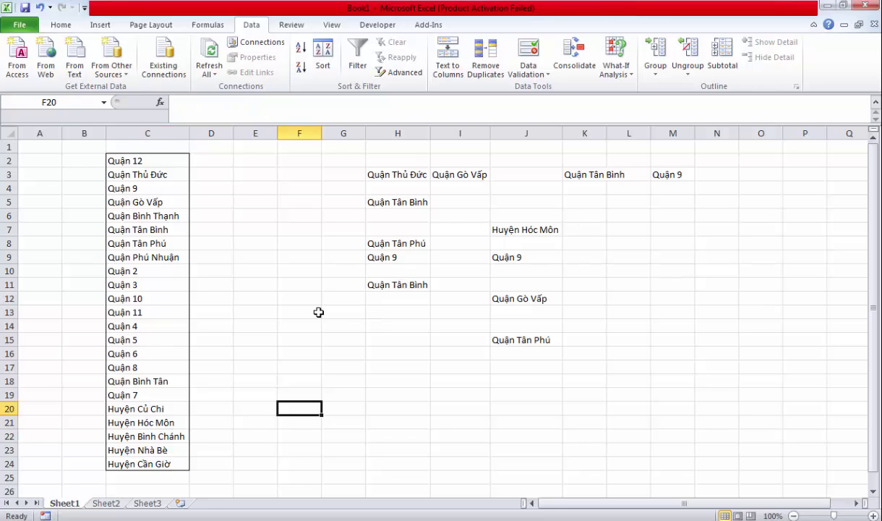
pyautogui.click(219, 430)
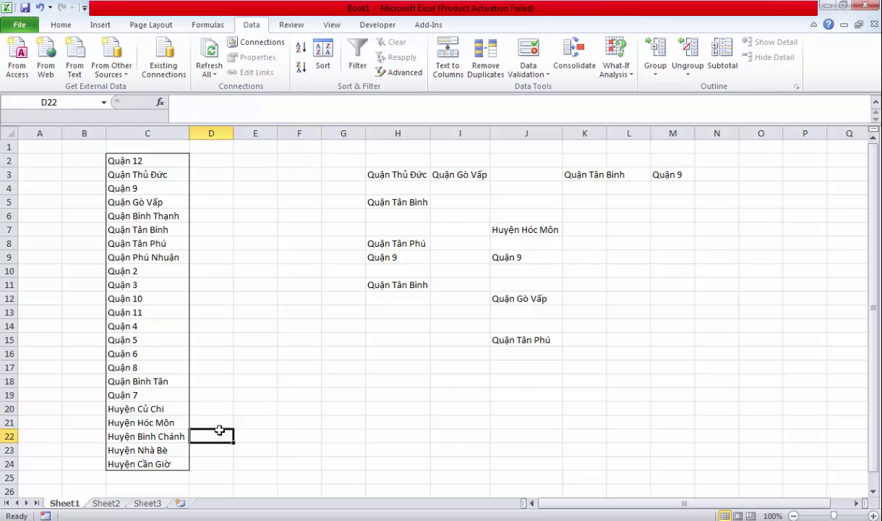